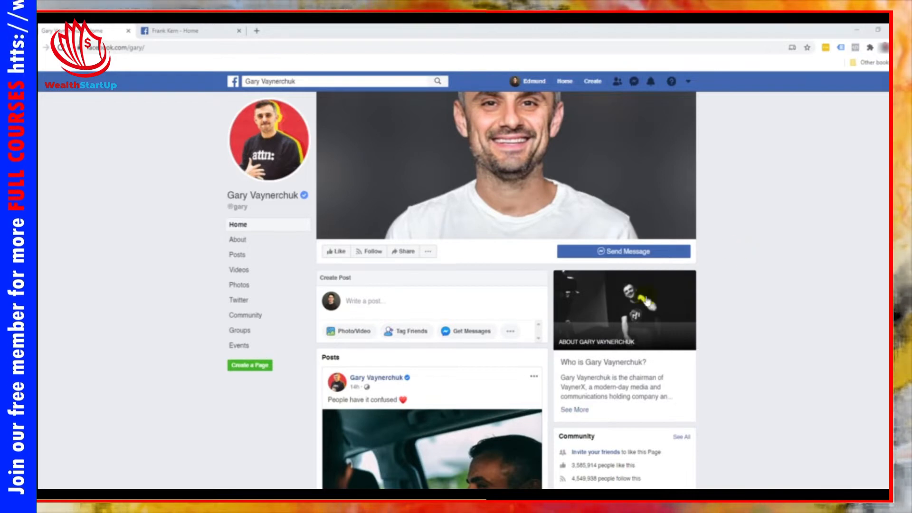
# Step: Open the Page Transparency details of Gary Vaynerchuk's page and check whether the page is running ads
pyautogui.scroll(-3, 677, 258)
pyautogui.scroll(-3, 776, 315)
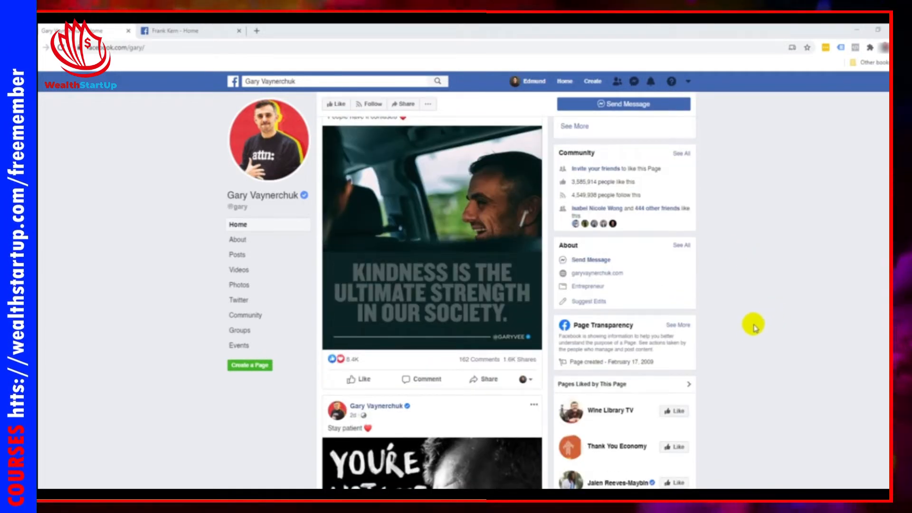
pyautogui.scroll(-1, 753, 323)
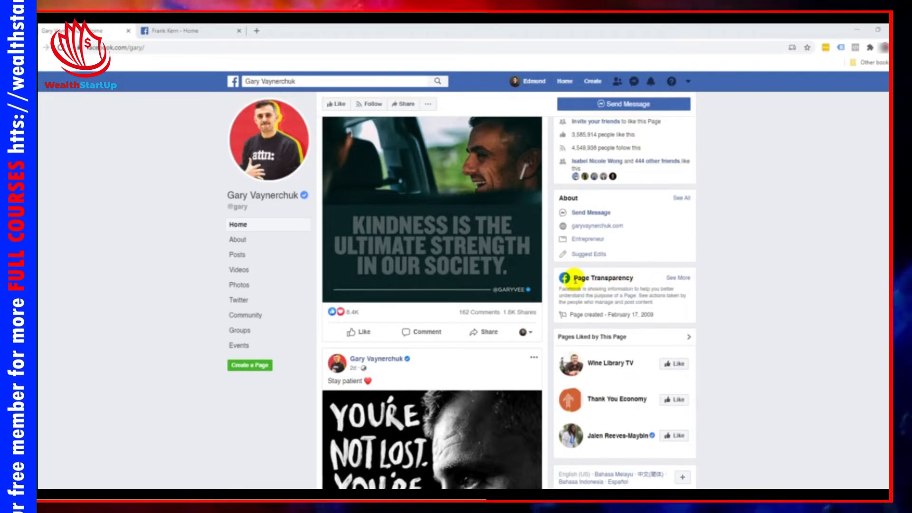
pyautogui.click(678, 278)
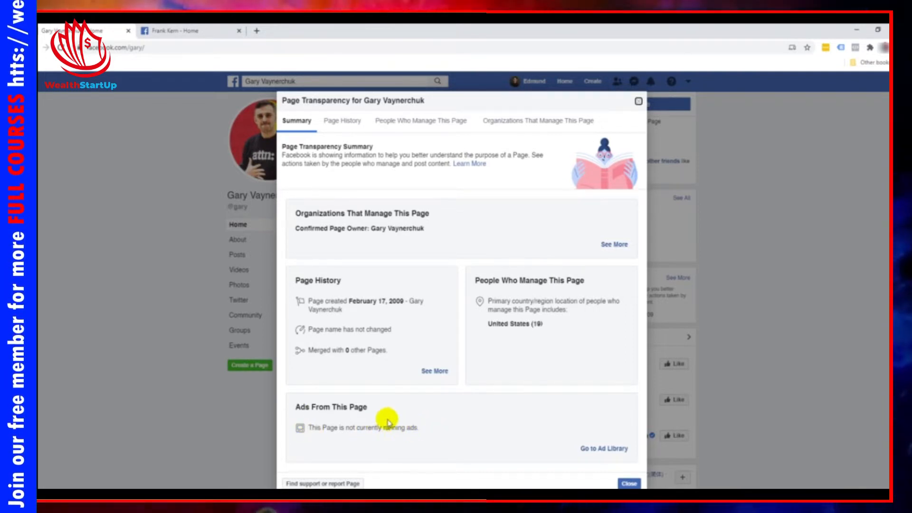
pyautogui.click(424, 419)
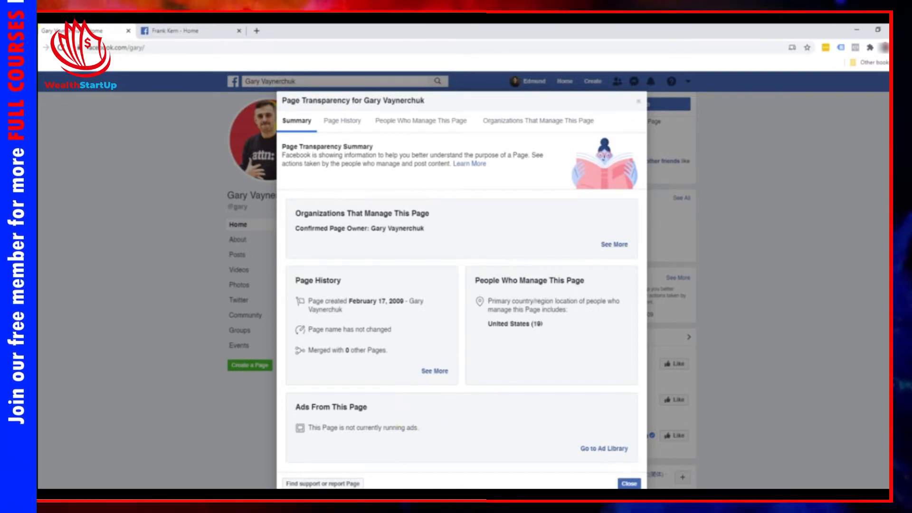
# Step: Switch to Frank Kern's page and open its Page Transparency details from the page itself to check its ads status
pyautogui.click(162, 29)
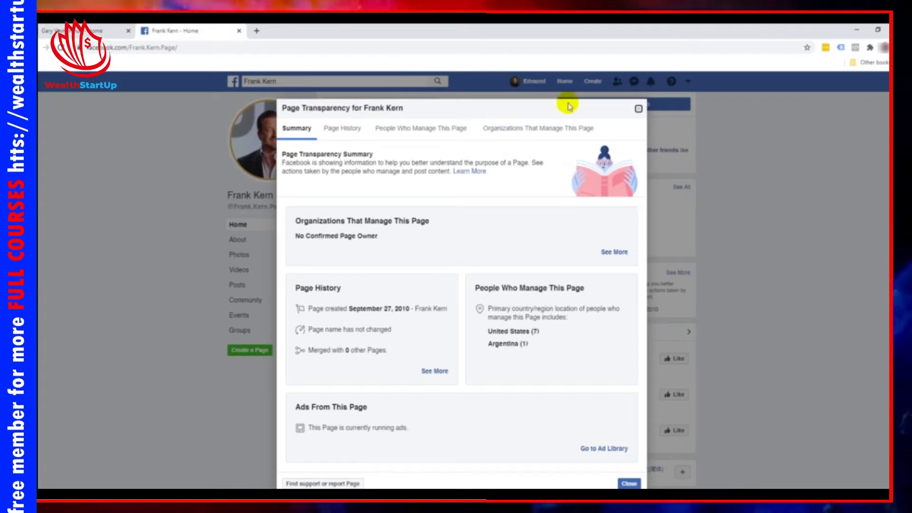
pyautogui.click(638, 108)
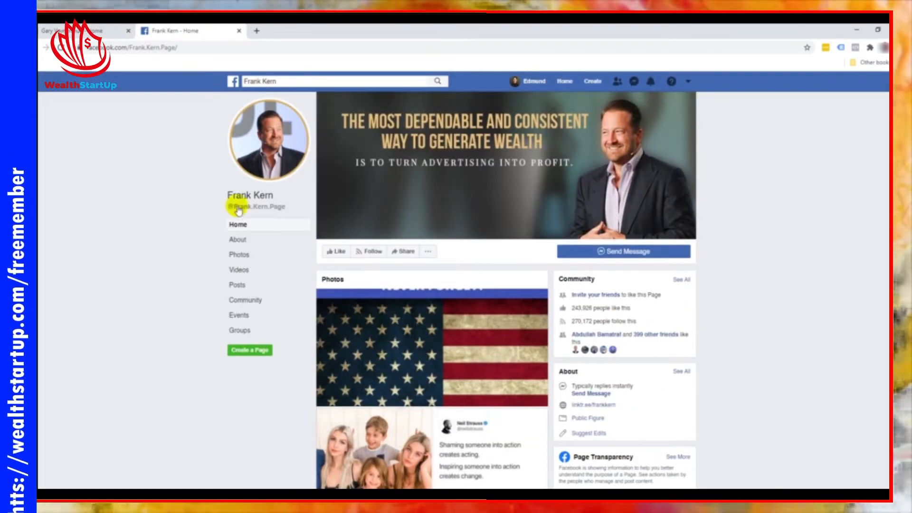
pyautogui.scroll(-4, 114, 237)
pyautogui.scroll(-1, 114, 238)
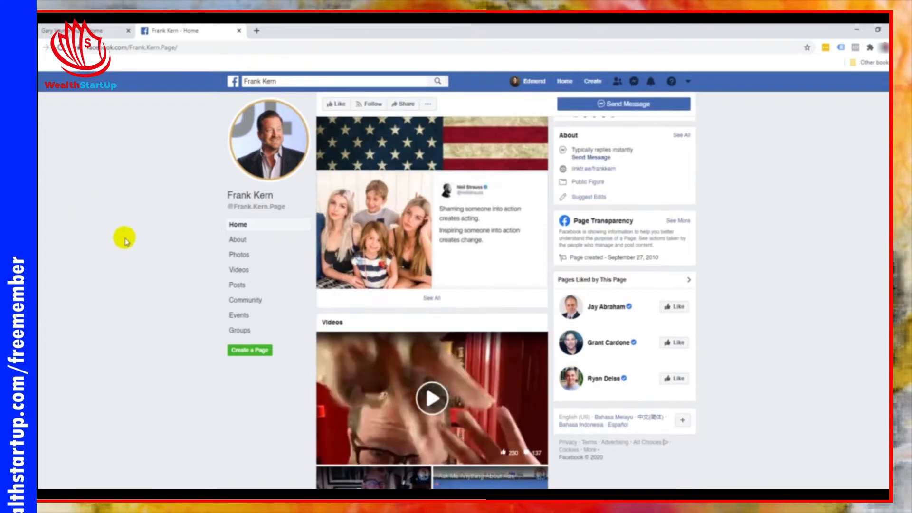
pyautogui.click(676, 221)
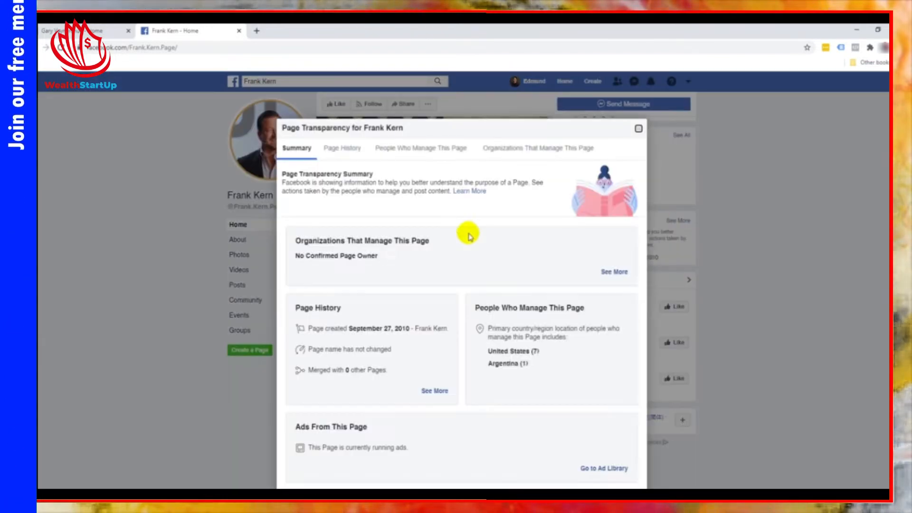
pyautogui.scroll(-1, 478, 241)
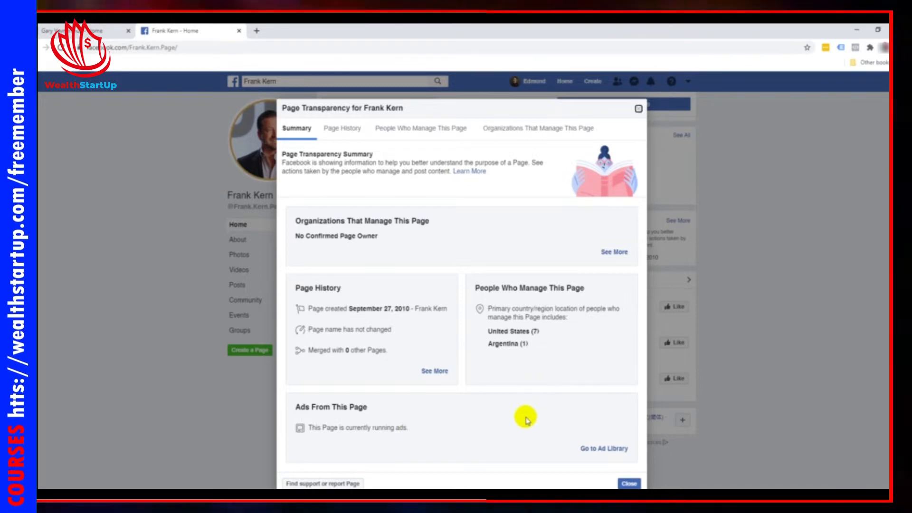
# Step: Open Frank Kern's ads in the Ad Library and set the country filter to All
pyautogui.click(603, 450)
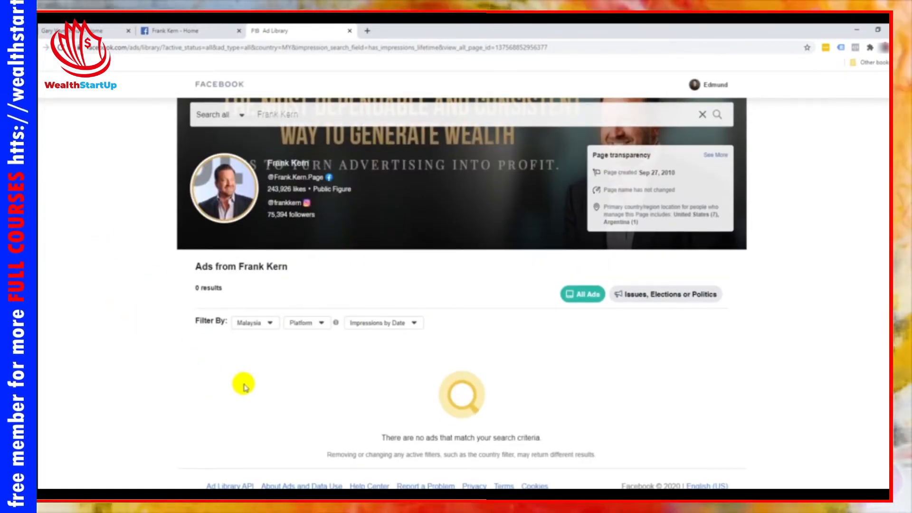
pyautogui.click(257, 324)
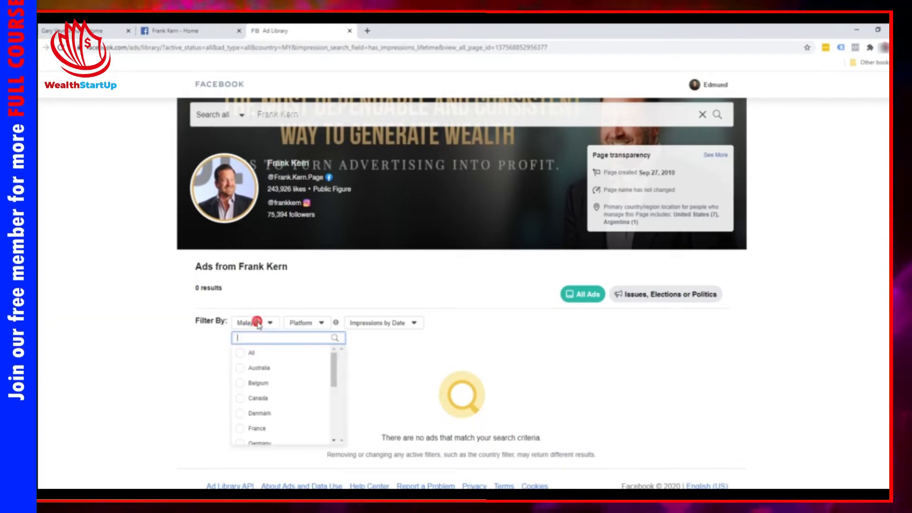
pyautogui.click(241, 356)
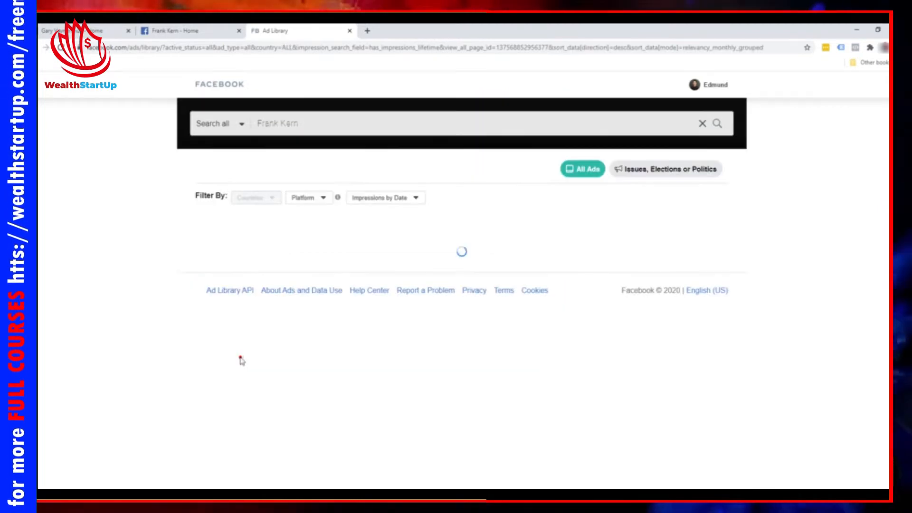
pyautogui.scroll(-2, 107, 306)
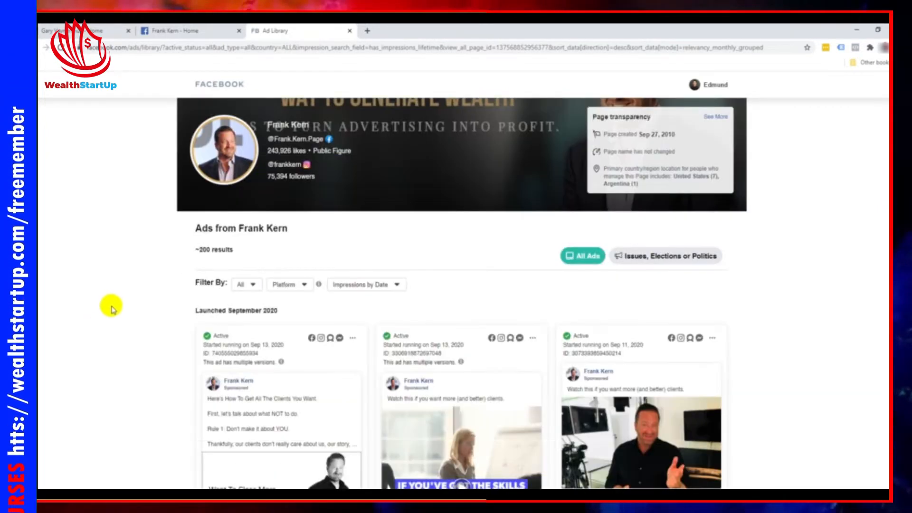
pyautogui.scroll(2, 112, 308)
pyautogui.scroll(-3, 113, 308)
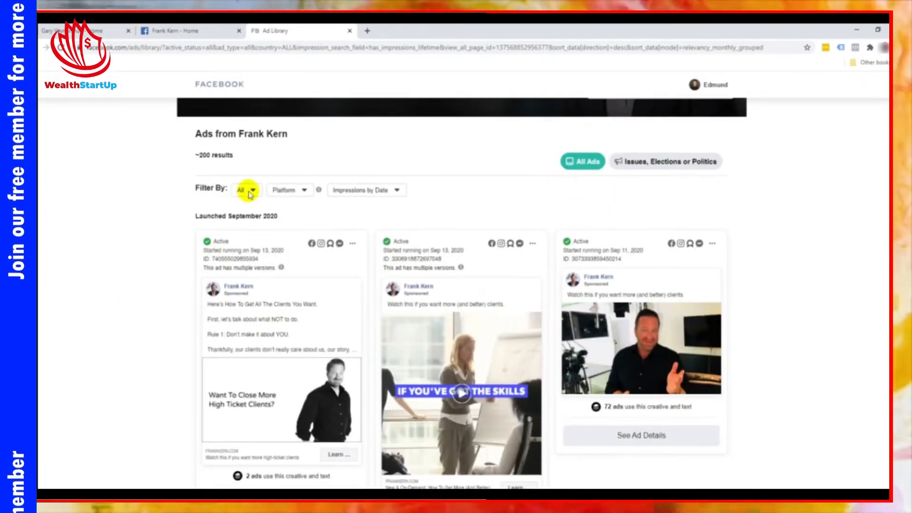
# Step: Filter Frank Kern's ads by the country United States and browse the matching ads
pyautogui.click(249, 192)
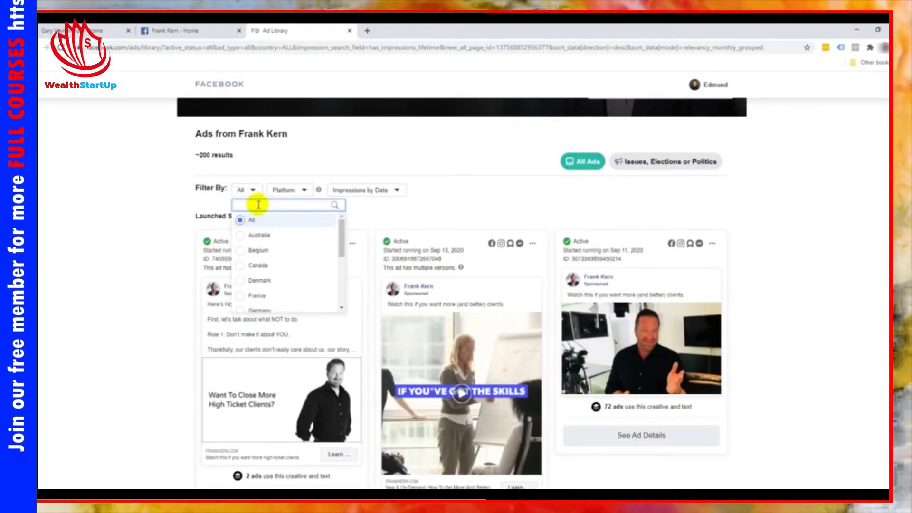
pyautogui.write('united')
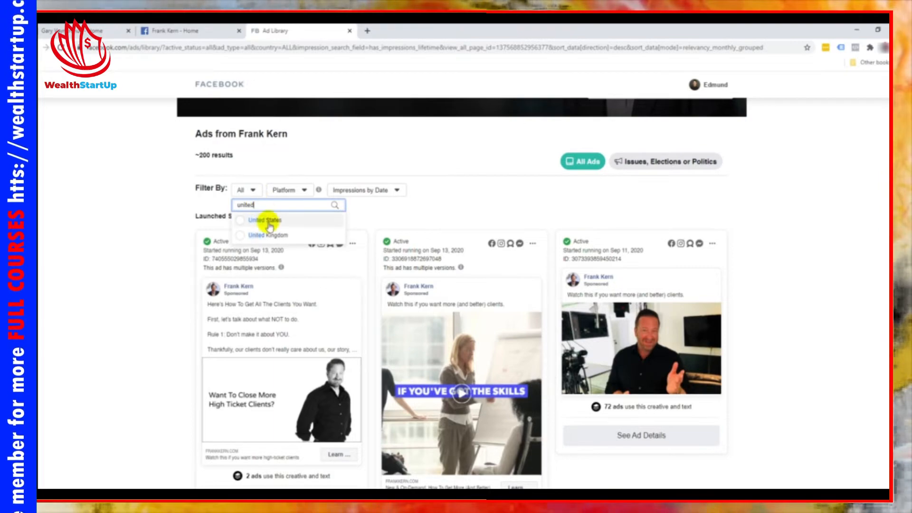
pyautogui.click(236, 221)
pyautogui.scroll(-1, 142, 261)
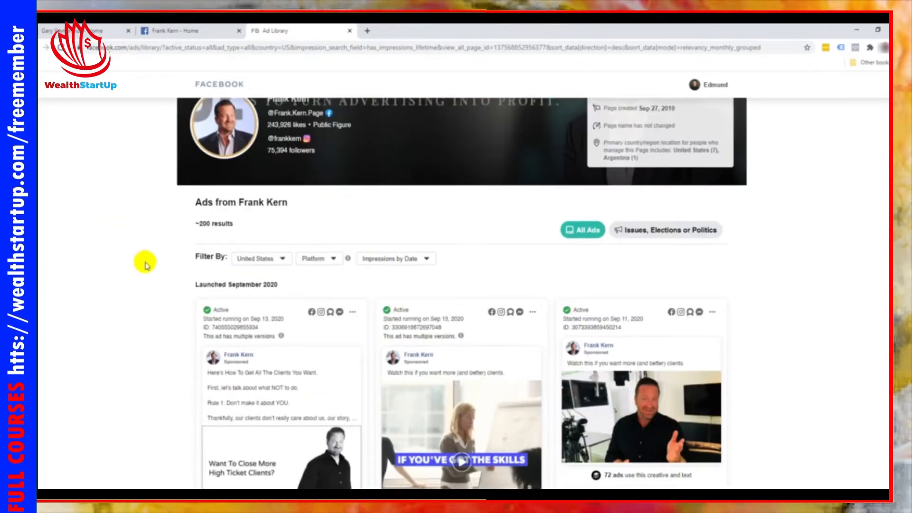
pyautogui.scroll(-9, 145, 265)
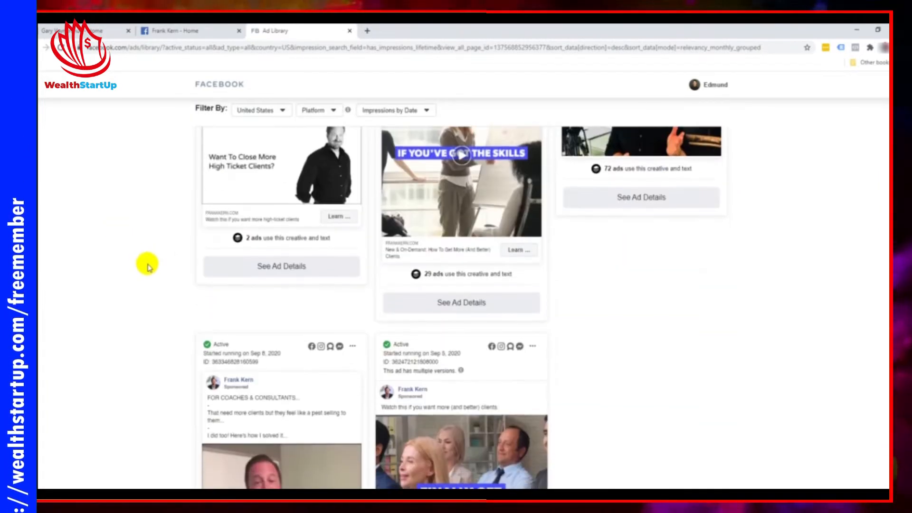
pyautogui.scroll(-9, 148, 264)
pyautogui.scroll(12, 147, 264)
pyautogui.scroll(6, 147, 264)
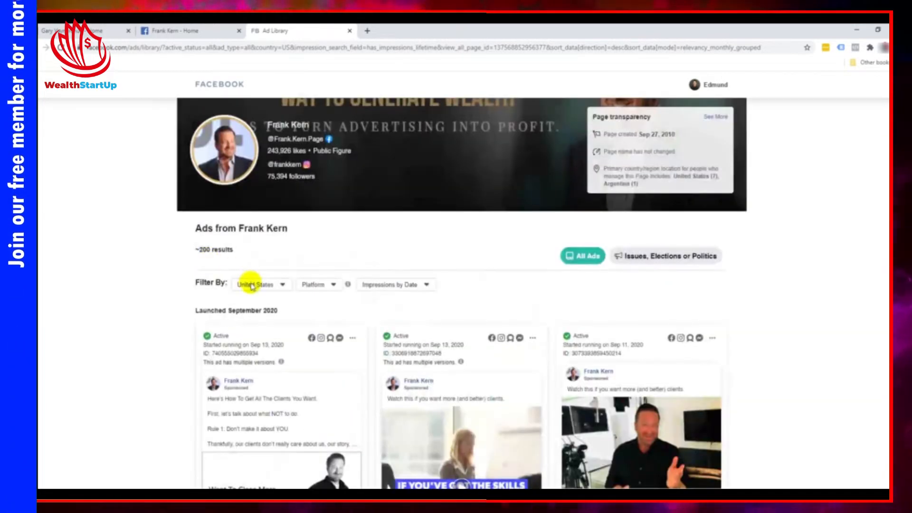
# Step: Set the country filter of Frank Kern's ads back to All and view the ads launched in September 2020
pyautogui.click(272, 286)
pyautogui.click(260, 313)
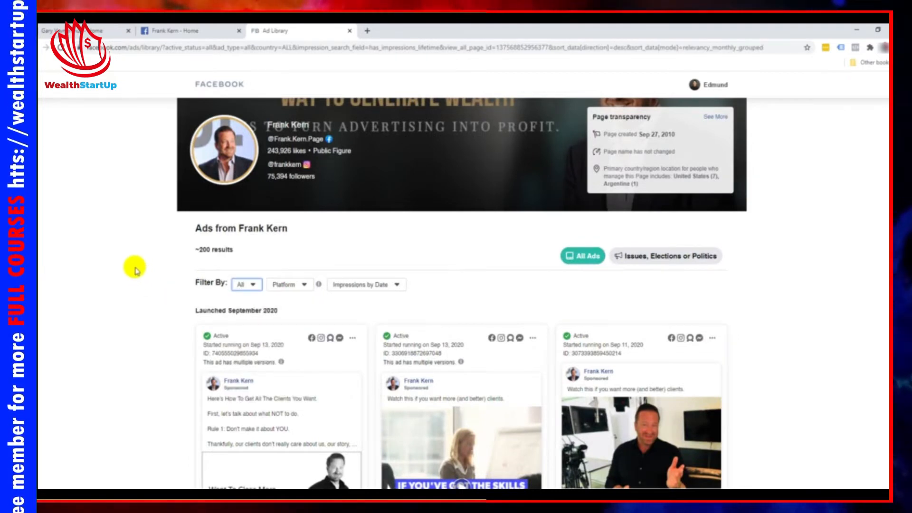
pyautogui.scroll(-3, 133, 267)
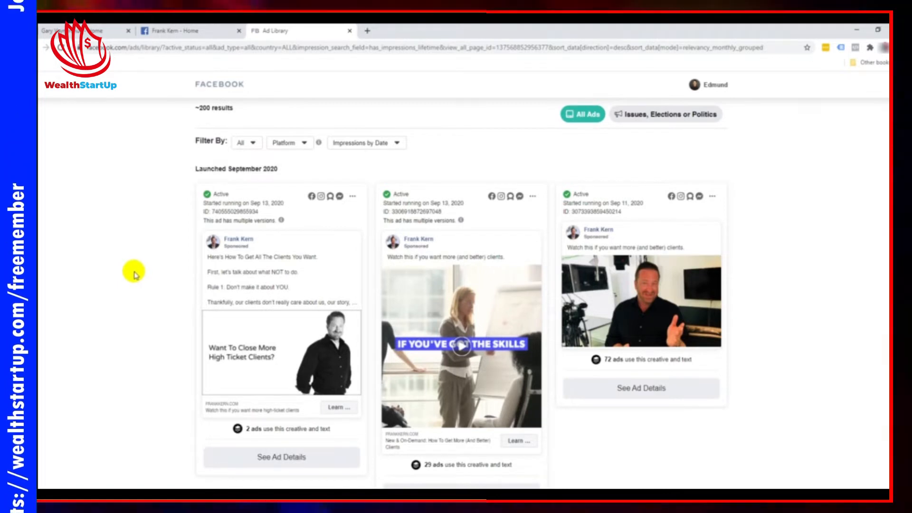
# Step: Expand the full text of the first September 2020 ad and examine its copy along with the neighbouring and following ads
pyautogui.click(247, 270)
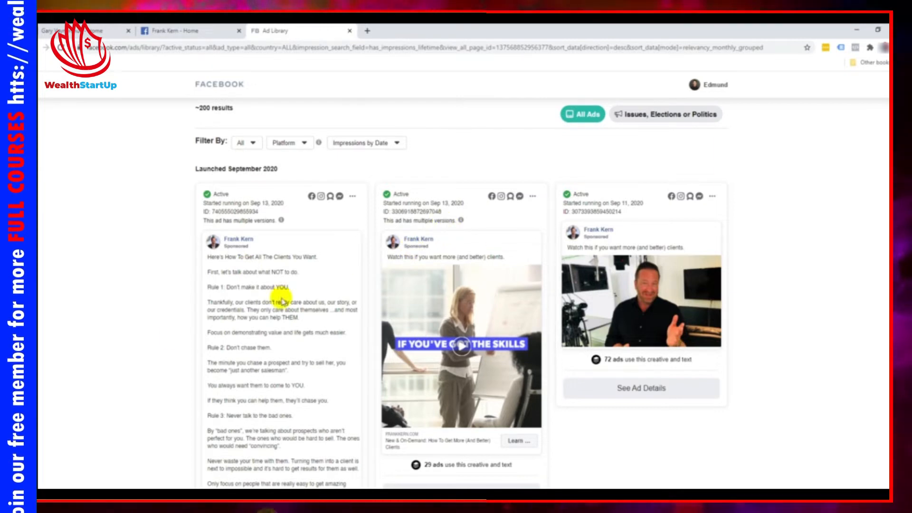
pyautogui.scroll(-3, 102, 324)
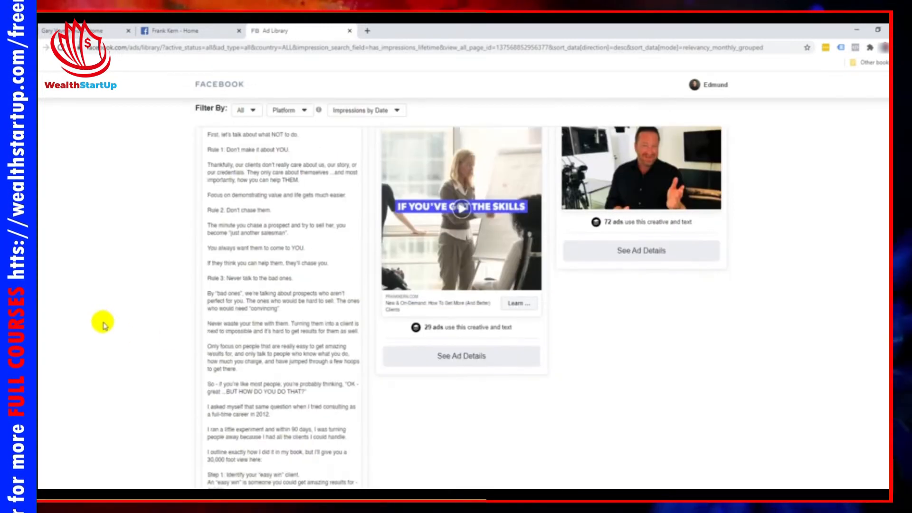
pyautogui.scroll(8, 103, 324)
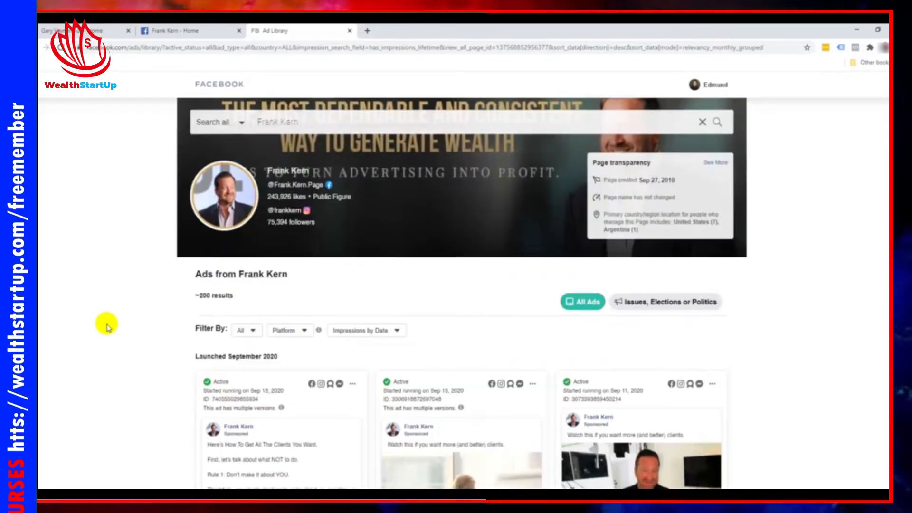
pyautogui.scroll(-4, 107, 326)
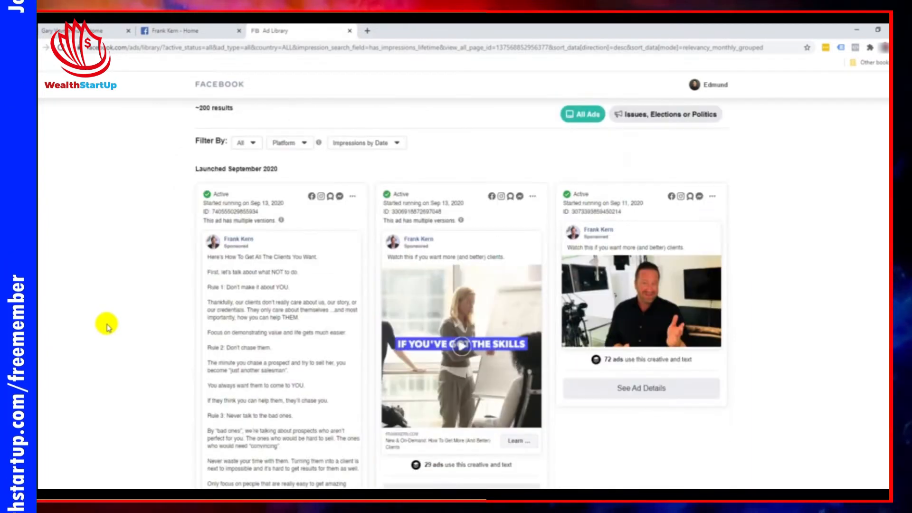
pyautogui.scroll(-1, 107, 325)
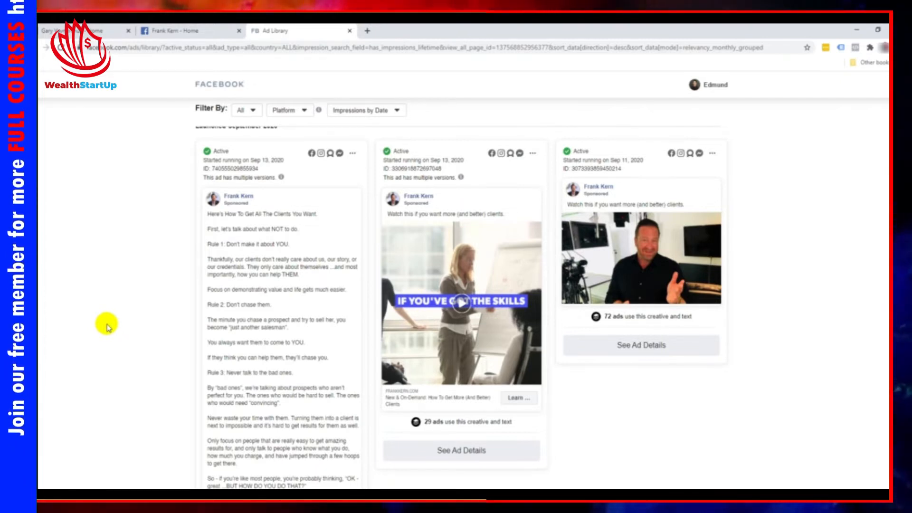
pyautogui.scroll(5, 107, 326)
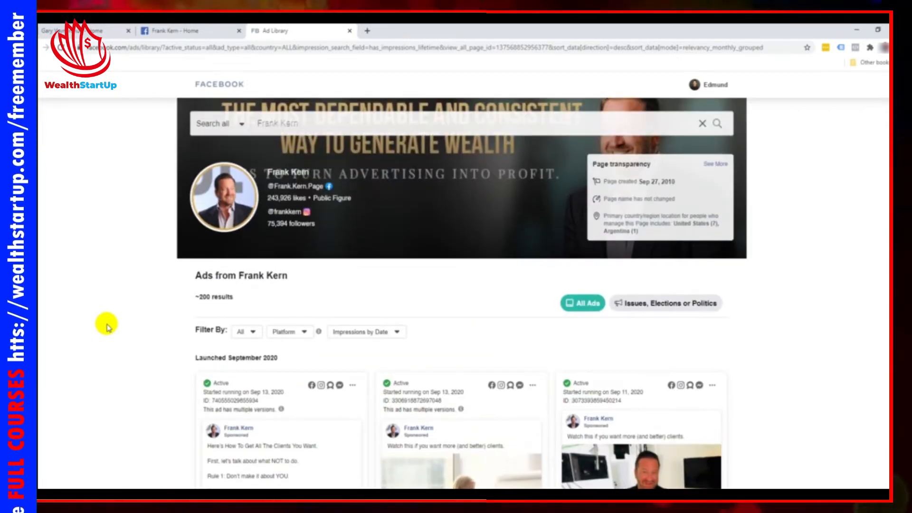
pyautogui.scroll(-2, 106, 326)
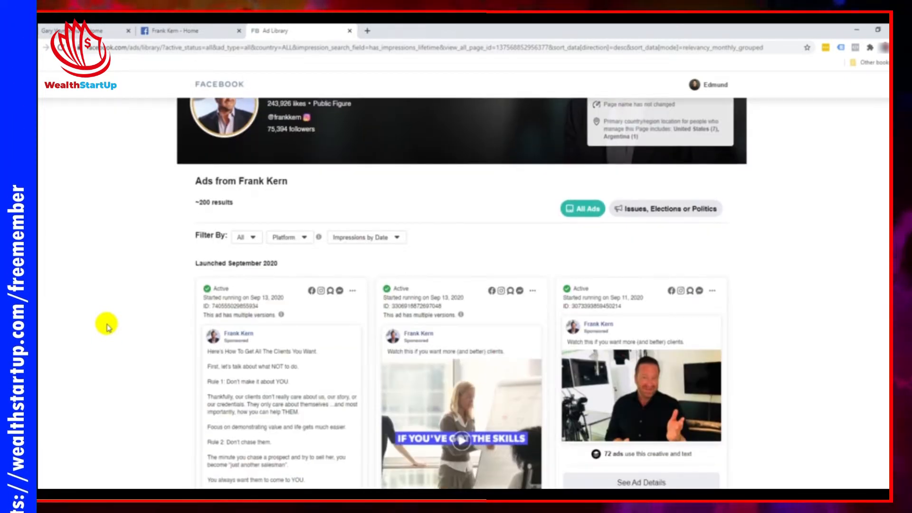
pyautogui.scroll(-7, 106, 326)
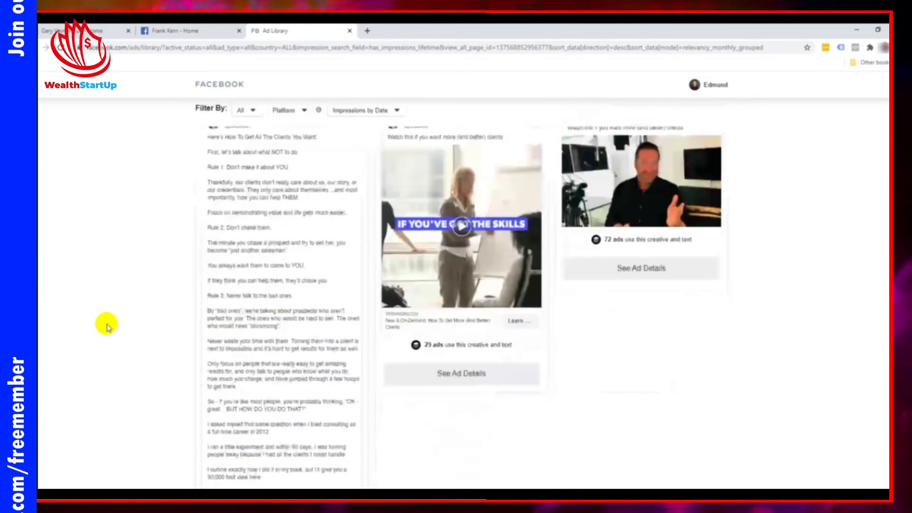
pyautogui.scroll(-10, 106, 325)
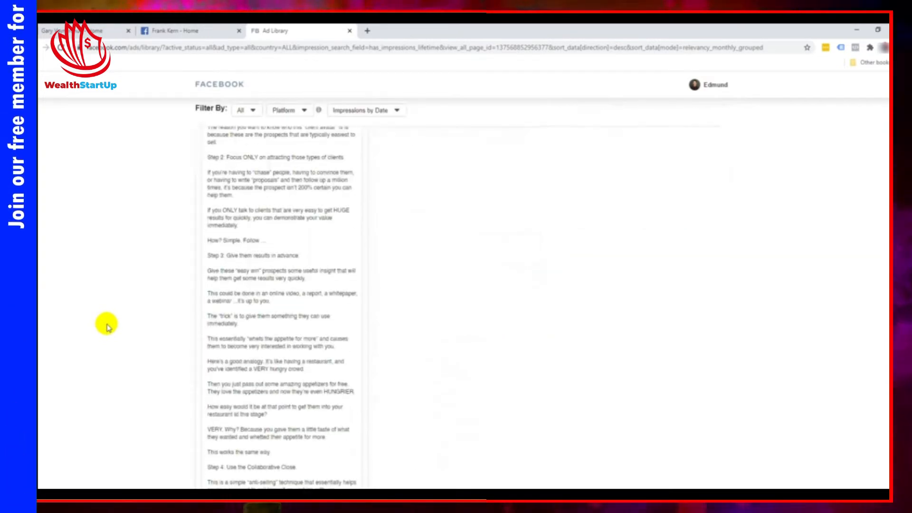
pyautogui.scroll(-1, 106, 326)
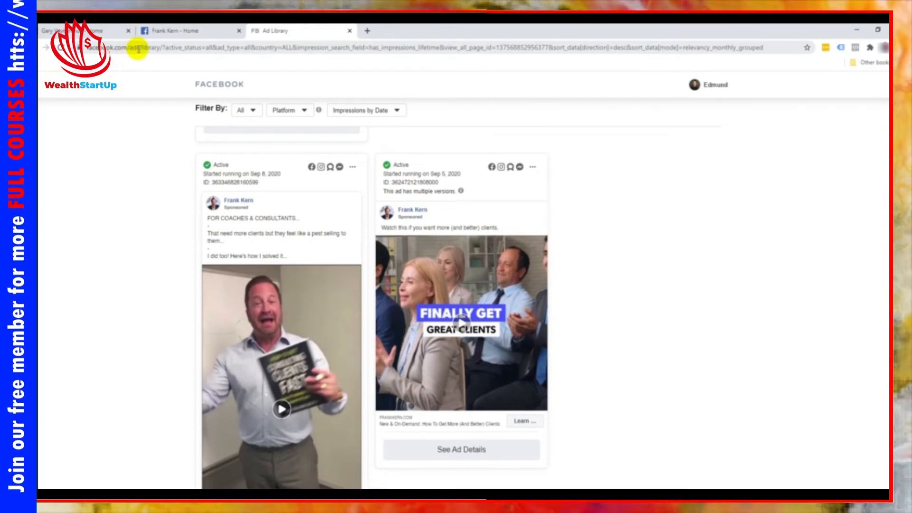
pyautogui.scroll(15, 179, 253)
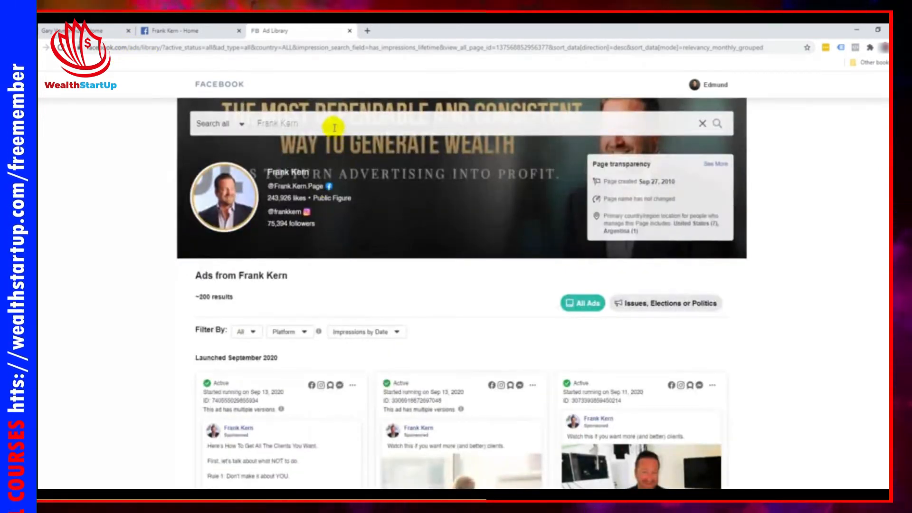
pyautogui.tripleClick(270, 125)
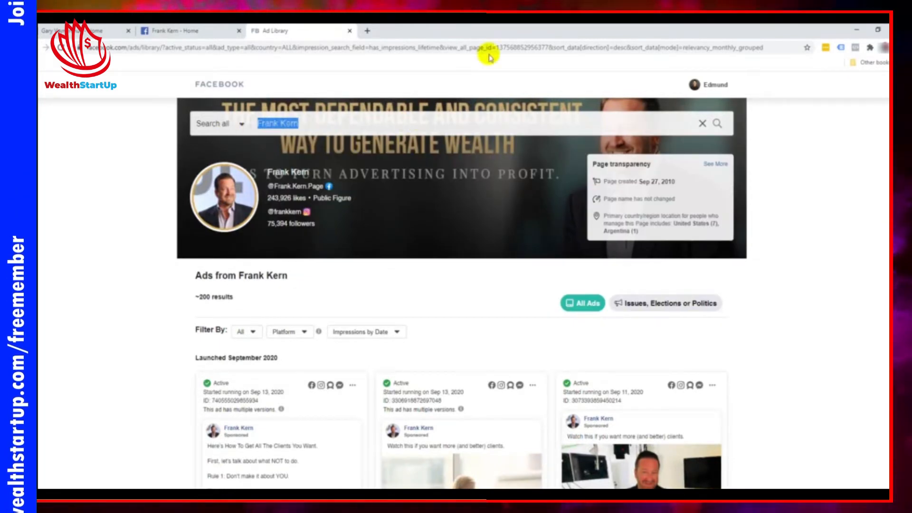
pyautogui.write('star we')
pyautogui.write('rs')
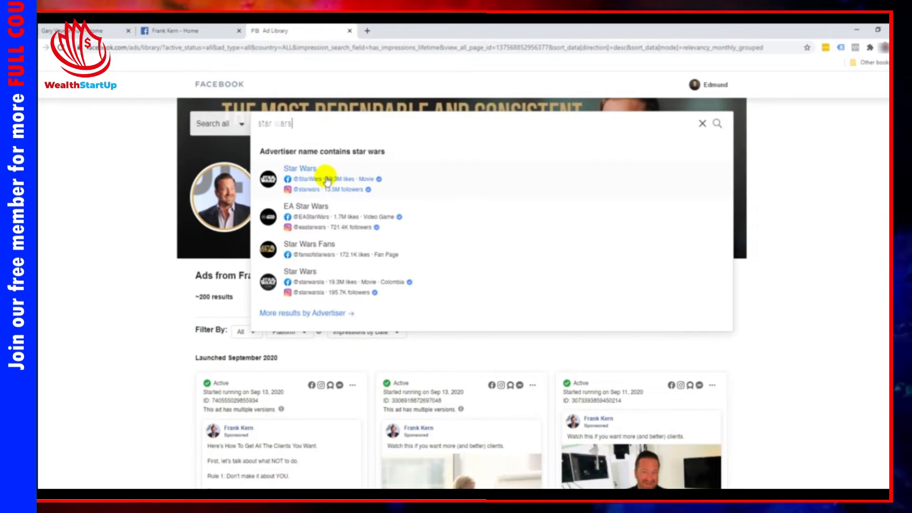
pyautogui.click(317, 176)
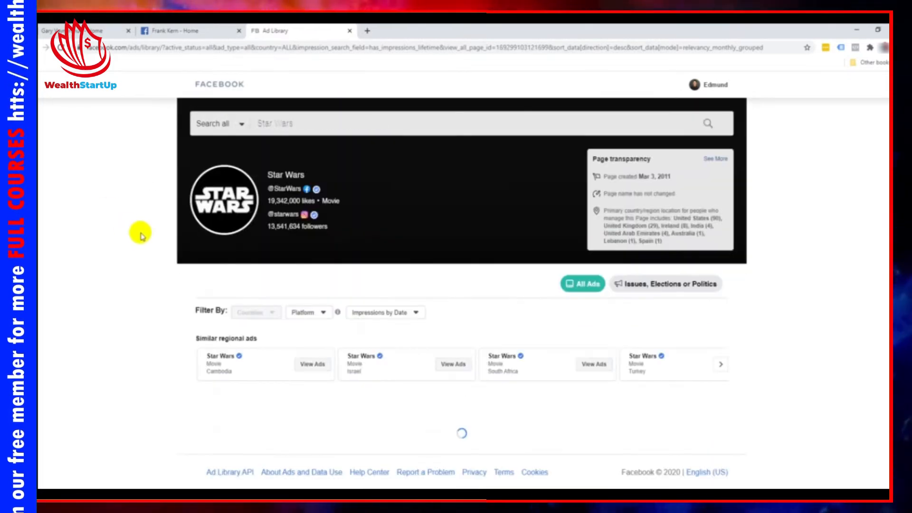
# Step: Browse the Star Wars page's ads launched in September 2020 and examine their creatives and copy
pyautogui.scroll(-2, 144, 243)
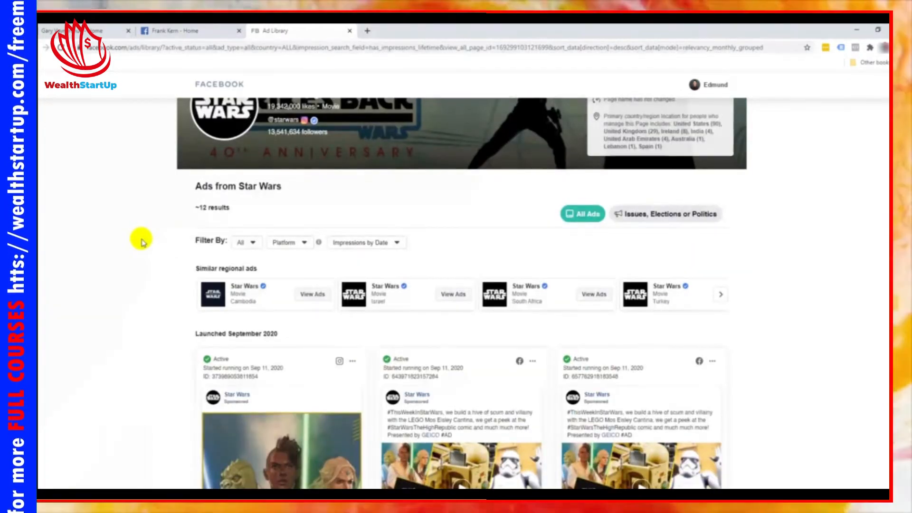
pyautogui.scroll(-3, 141, 241)
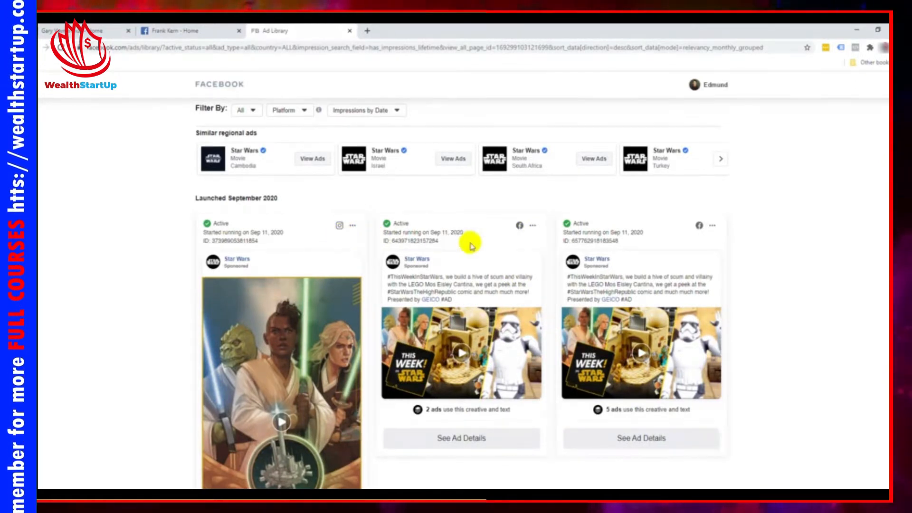
pyautogui.scroll(-5, 425, 268)
pyautogui.scroll(-4, 424, 268)
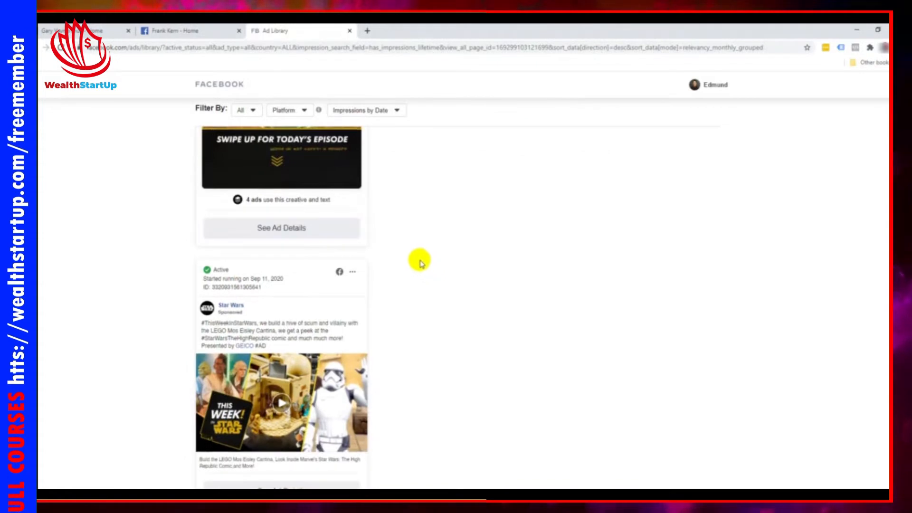
pyautogui.scroll(15, 424, 266)
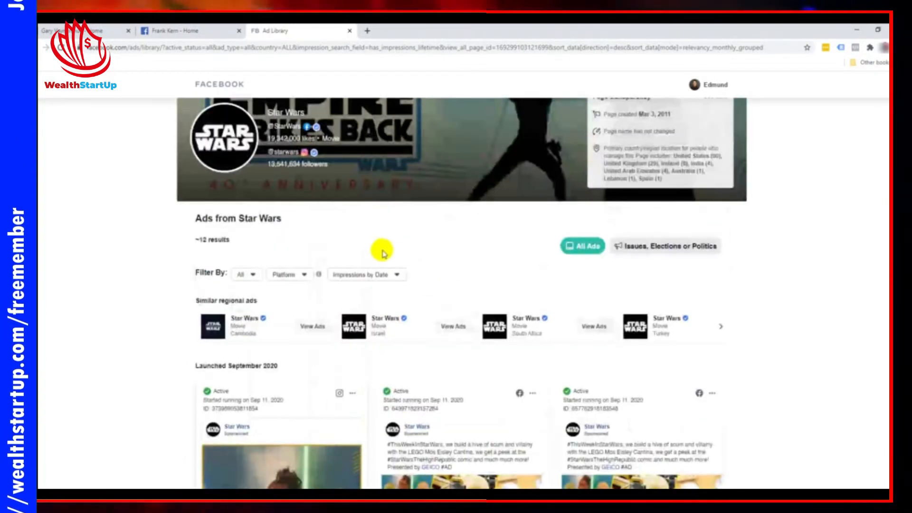
pyautogui.scroll(2, 377, 240)
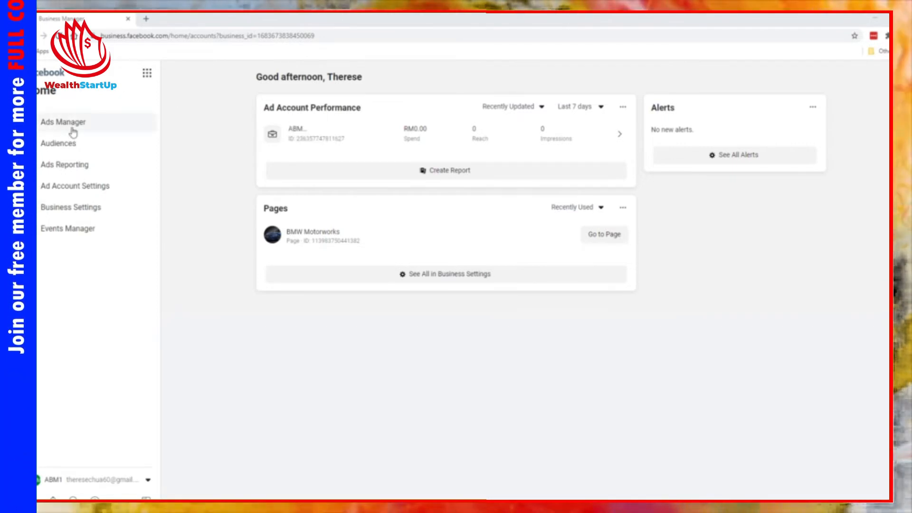
# Step: Open the business's ad account in Ads Manager and start customizing the columns of the campaigns table
pyautogui.click(290, 136)
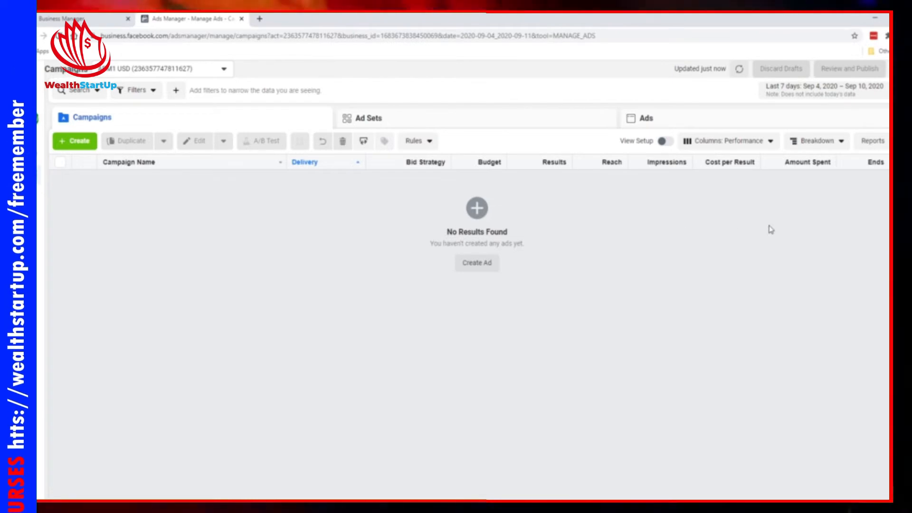
pyautogui.click(727, 143)
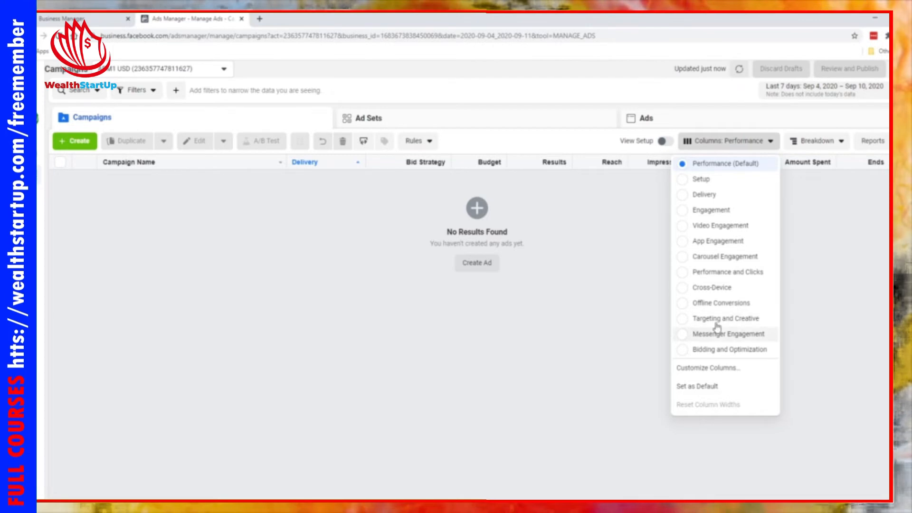
pyautogui.click(723, 374)
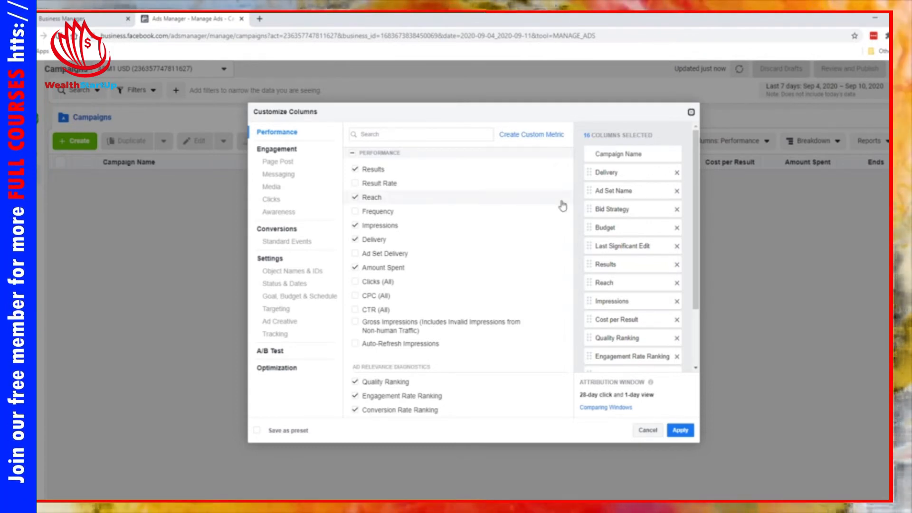
# Step: Remove all selected columns except Campaign Name, from Delivery through Schedule, from the custom column set
pyautogui.moveTo(562, 205)
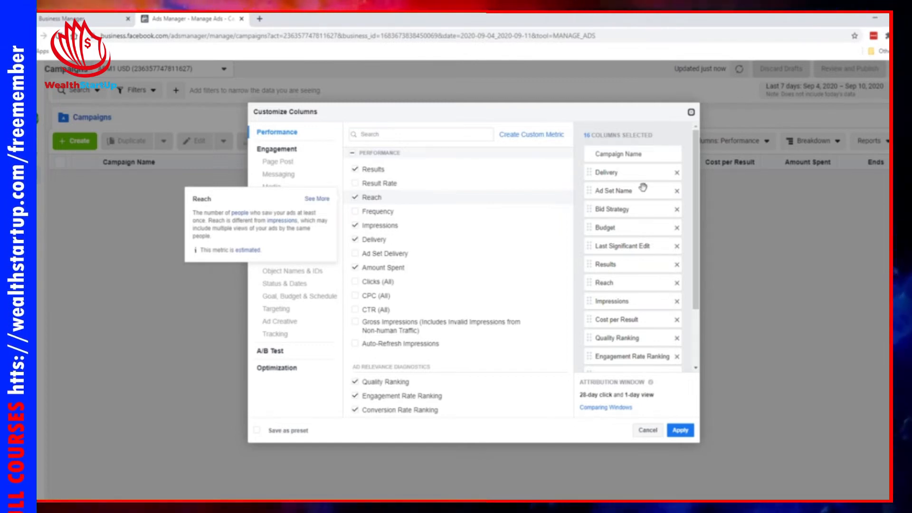
pyautogui.click(677, 173)
pyautogui.click(677, 173)
pyautogui.click(676, 173)
pyautogui.click(677, 173)
pyautogui.click(677, 174)
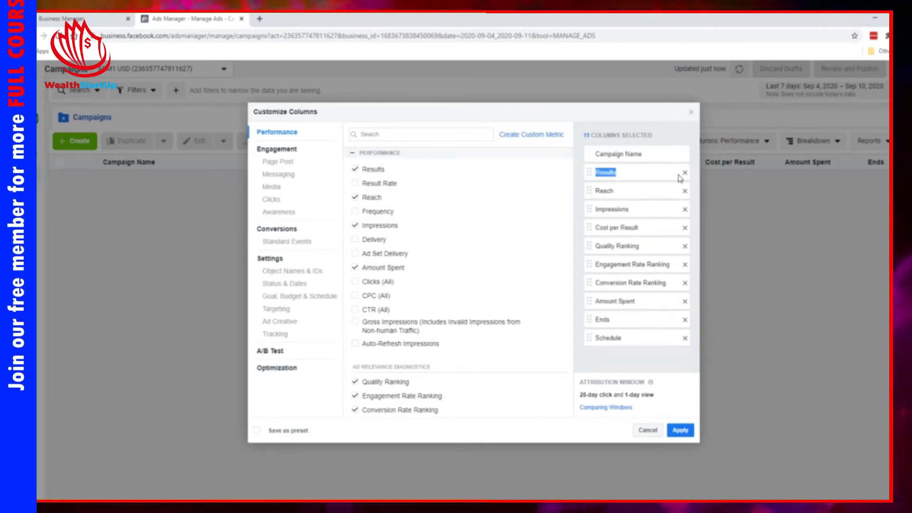
pyautogui.click(685, 173)
pyautogui.click(685, 173)
pyautogui.click(685, 173)
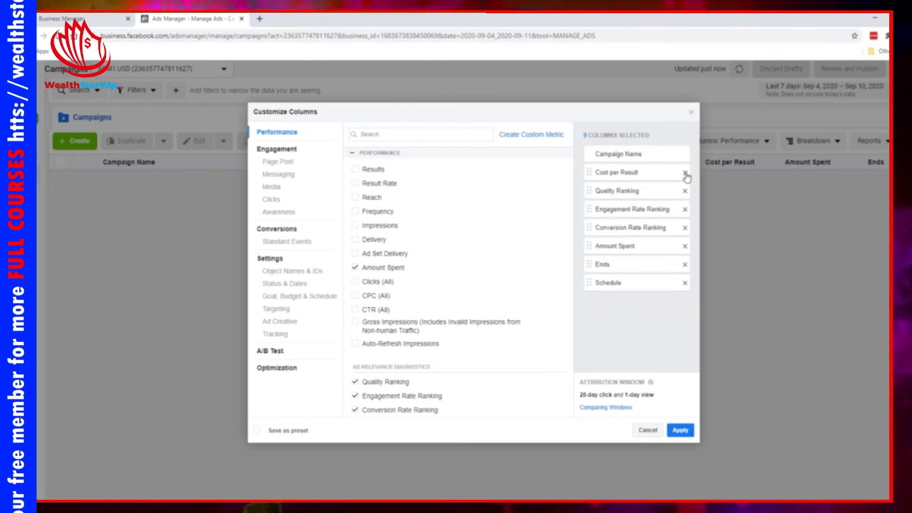
pyautogui.click(685, 173)
pyautogui.click(685, 173)
pyautogui.click(684, 172)
pyautogui.click(685, 173)
pyautogui.click(684, 173)
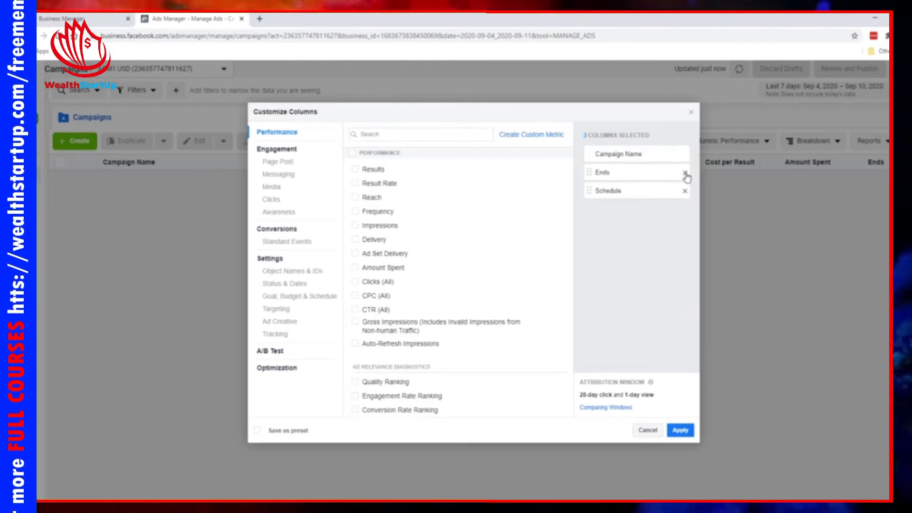
pyautogui.click(685, 172)
pyautogui.click(685, 172)
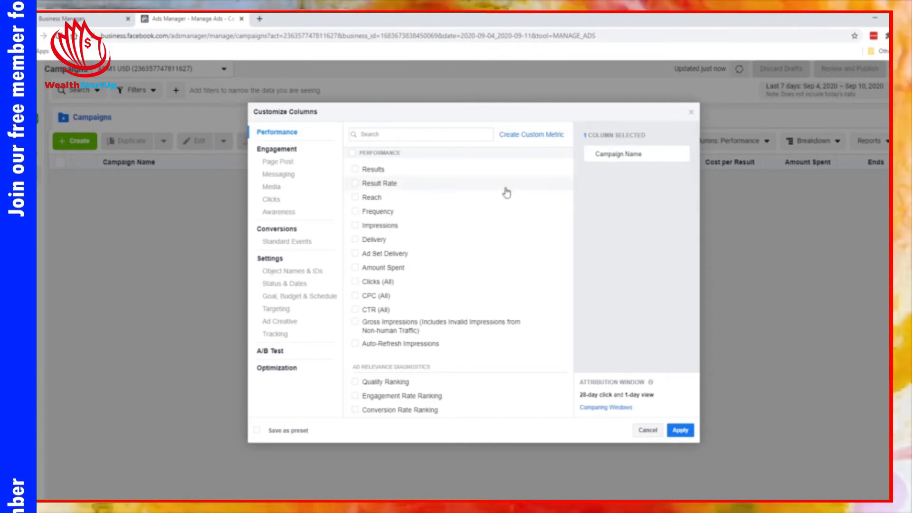
# Step: Add the Ad Set Delivery metric to the selected columns
pyautogui.moveTo(505, 192)
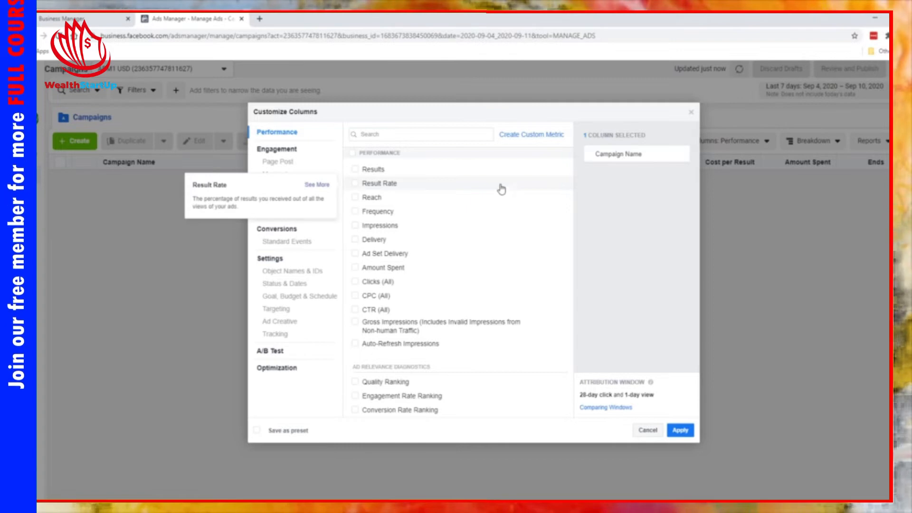
pyautogui.click(462, 134)
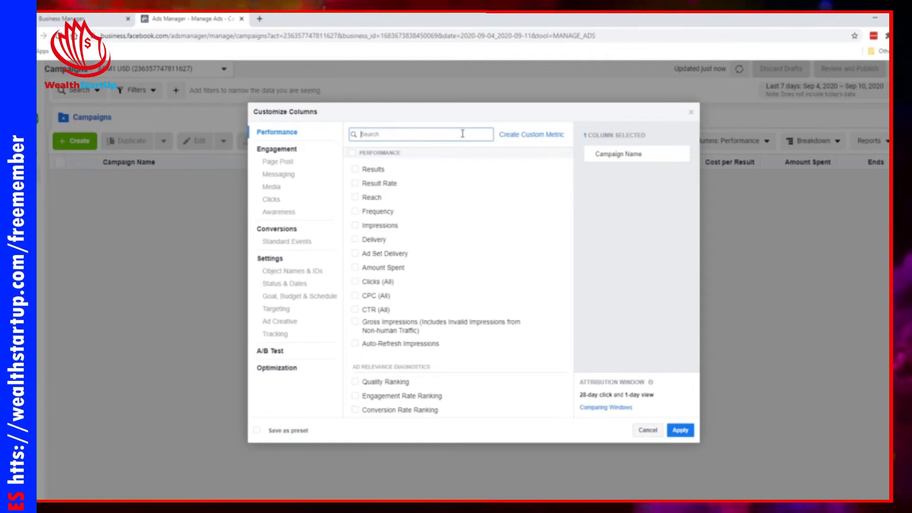
pyautogui.click(391, 255)
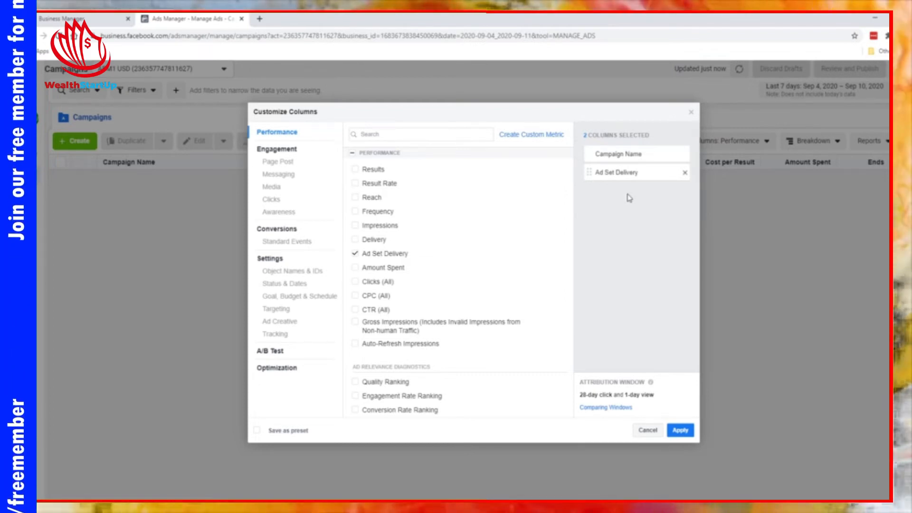
# Step: Search the available metrics for "budg" and add Budget to the selected columns
pyautogui.click(457, 138)
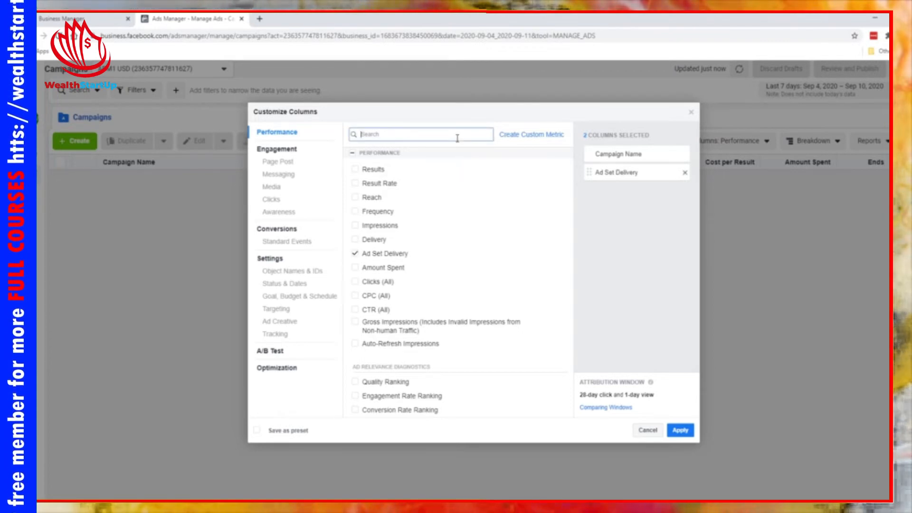
pyautogui.write('bu')
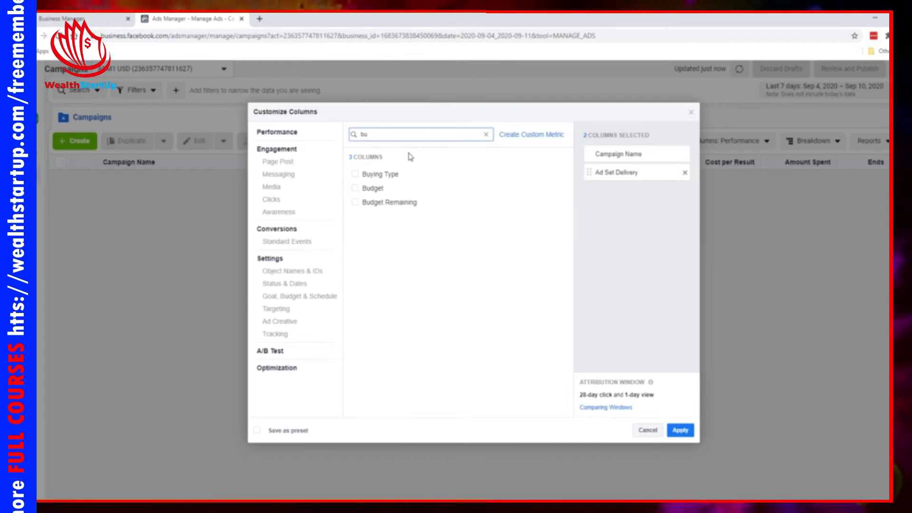
pyautogui.press('BackSpace')
pyautogui.press('BackSpace')
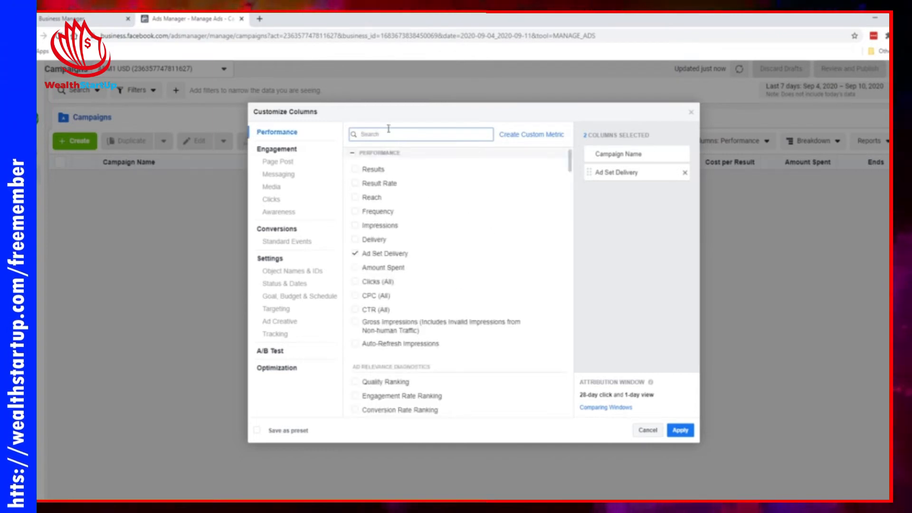
pyautogui.moveTo(567, 169)
pyautogui.mouseDown()
pyautogui.moveTo(570, 386)
pyautogui.moveTo(594, 226)
pyautogui.moveTo(579, 163)
pyautogui.moveTo(566, 166)
pyautogui.moveTo(553, 248)
pyautogui.moveTo(554, 386)
pyautogui.moveTo(570, 154)
pyautogui.mouseUp()
pyautogui.click(379, 133)
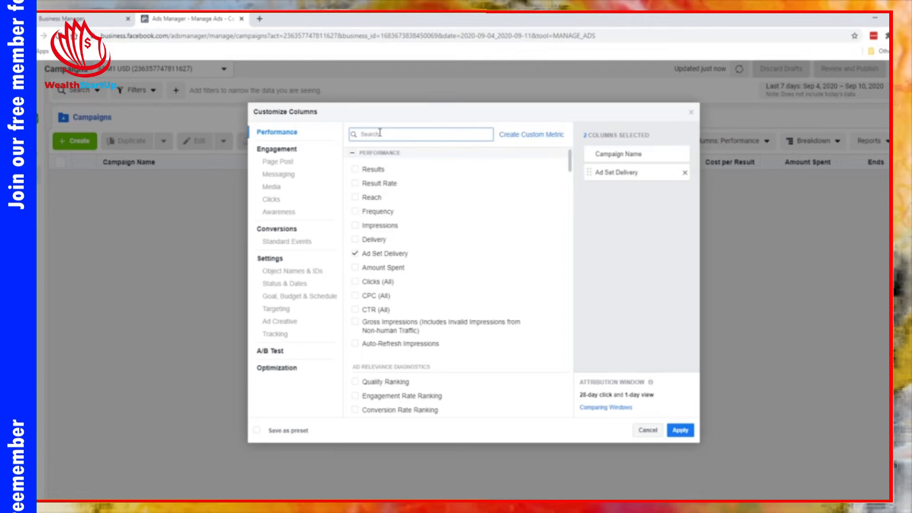
pyautogui.click(380, 133)
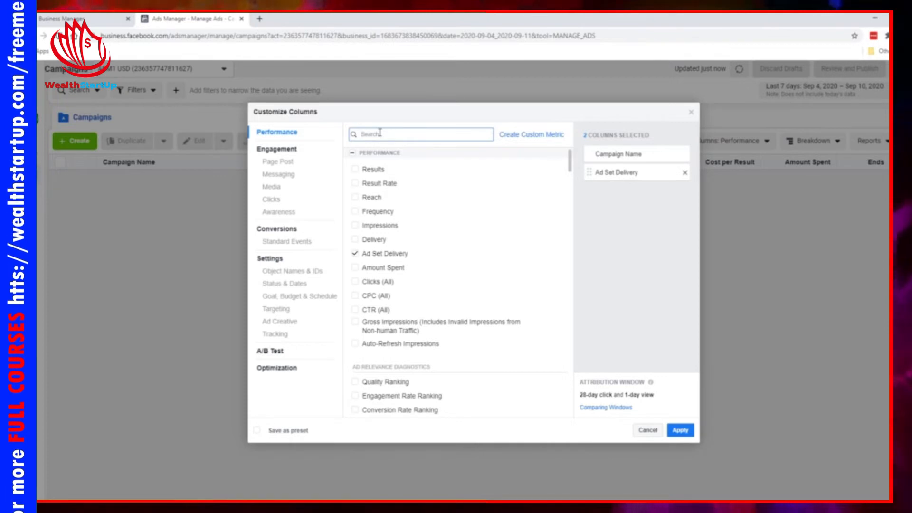
pyautogui.write('budg')
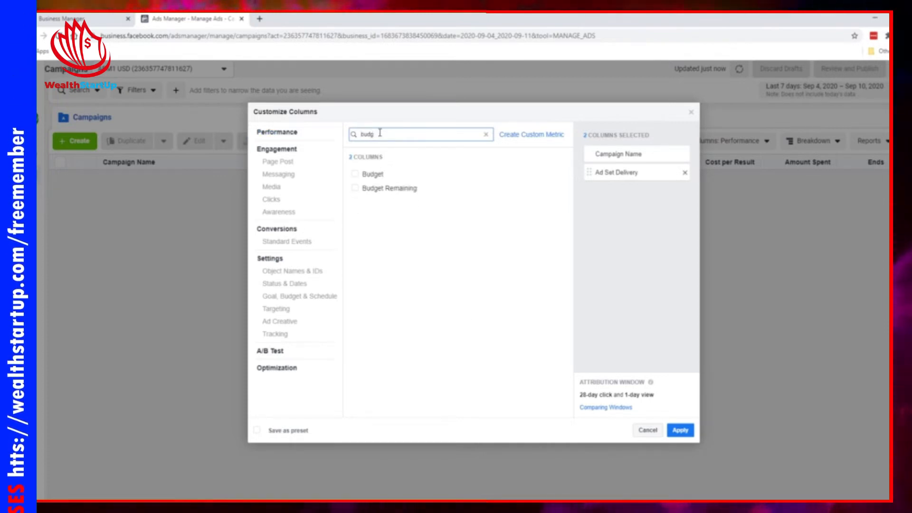
pyautogui.click(355, 175)
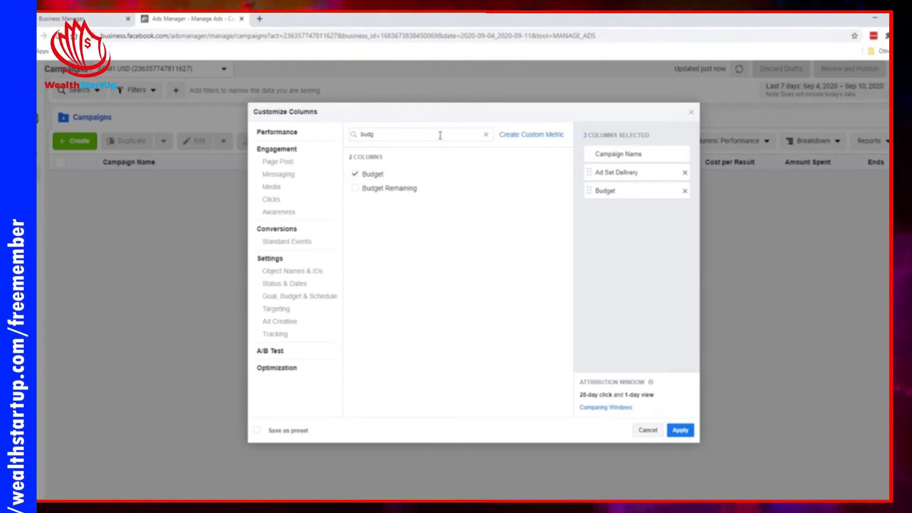
# Step: Search the available metrics for "amount" and add Amount Spent to the selected columns
pyautogui.moveTo(440, 135); pyautogui.dragTo(340, 119)
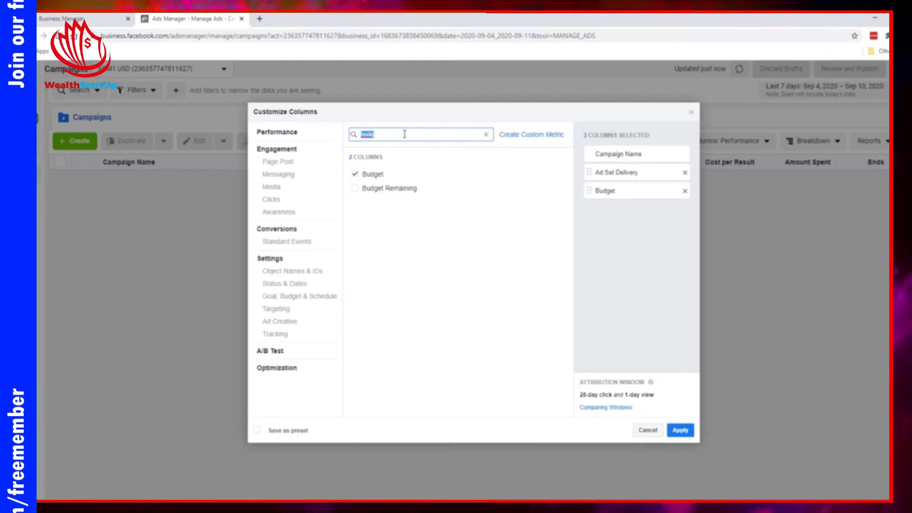
pyautogui.press('BackSpace')
pyautogui.write('am')
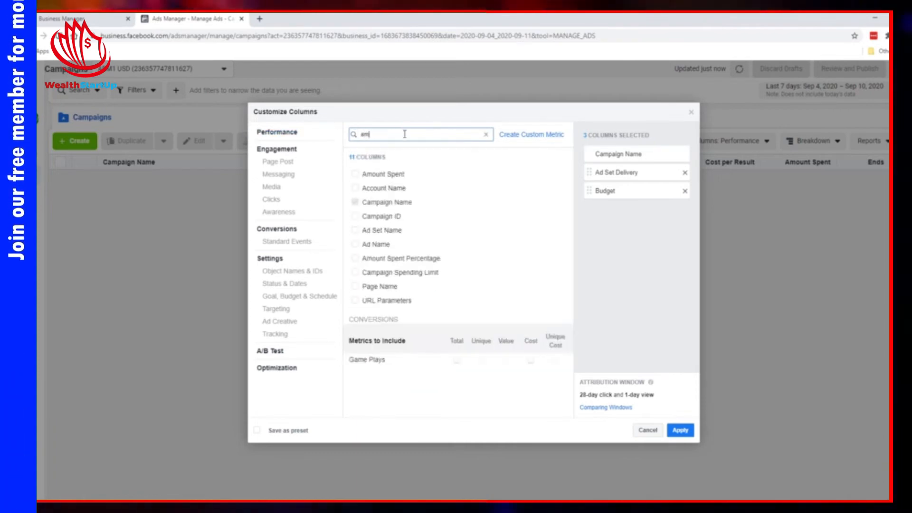
pyautogui.write('ount')
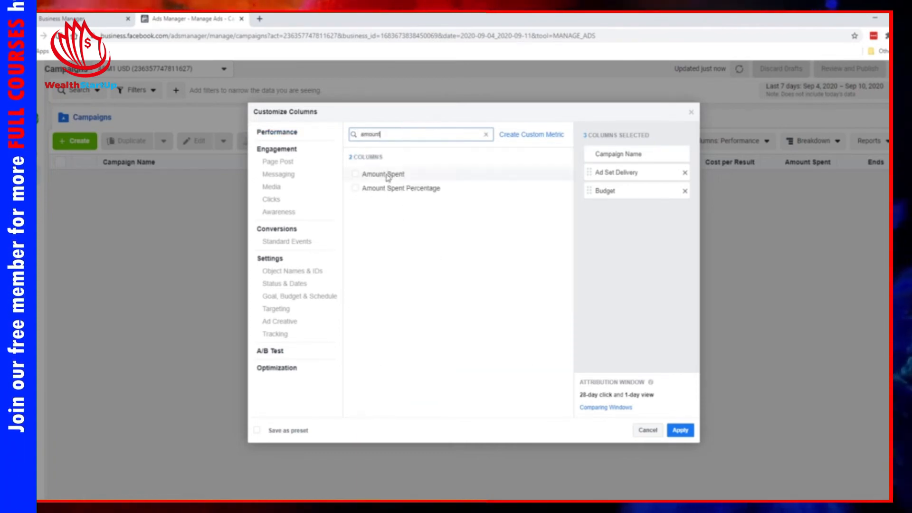
pyautogui.click(384, 175)
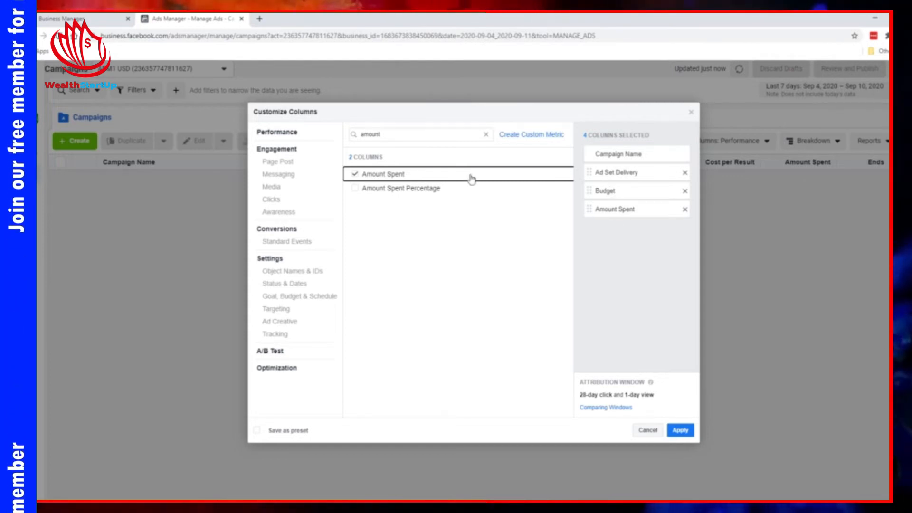
# Step: Search the available metrics for "impr" and add Impressions and CPM (Cost per 1,000 Impressions) to the selected columns
pyautogui.moveTo(399, 137); pyautogui.dragTo(332, 130)
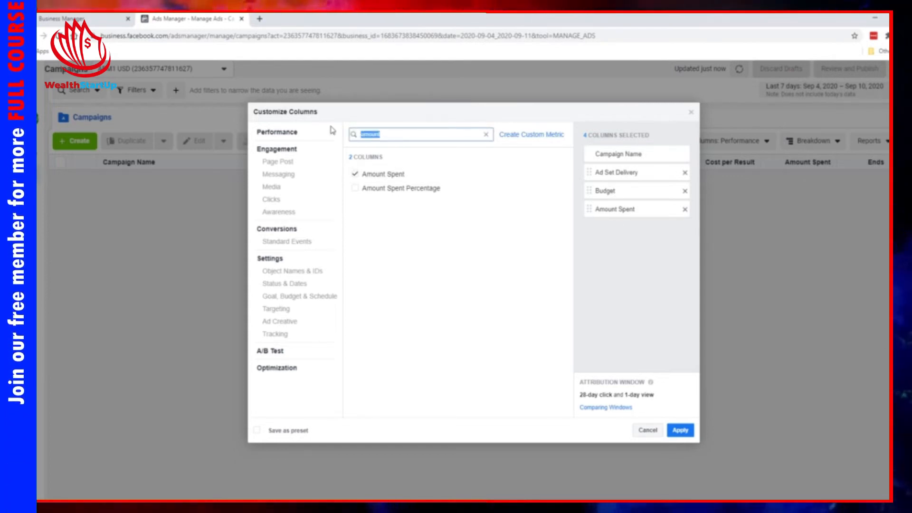
pyautogui.press('BackSpace')
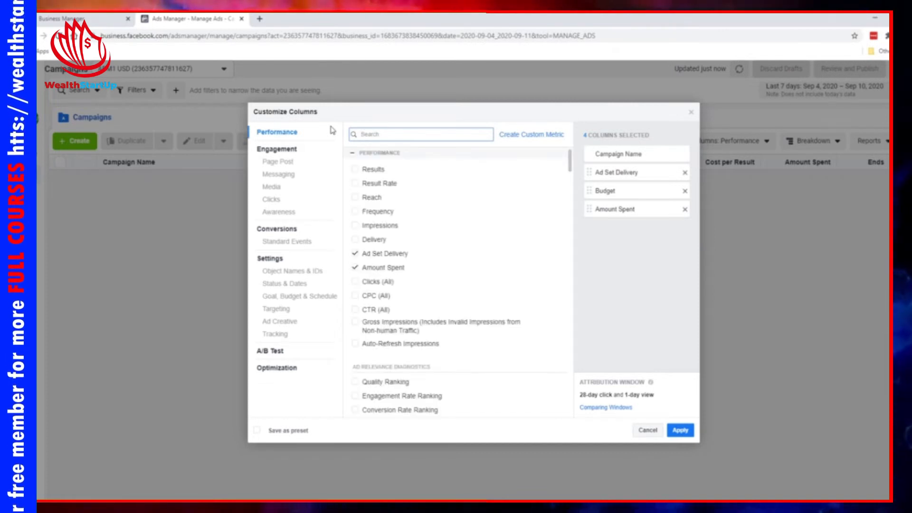
pyautogui.write('impr')
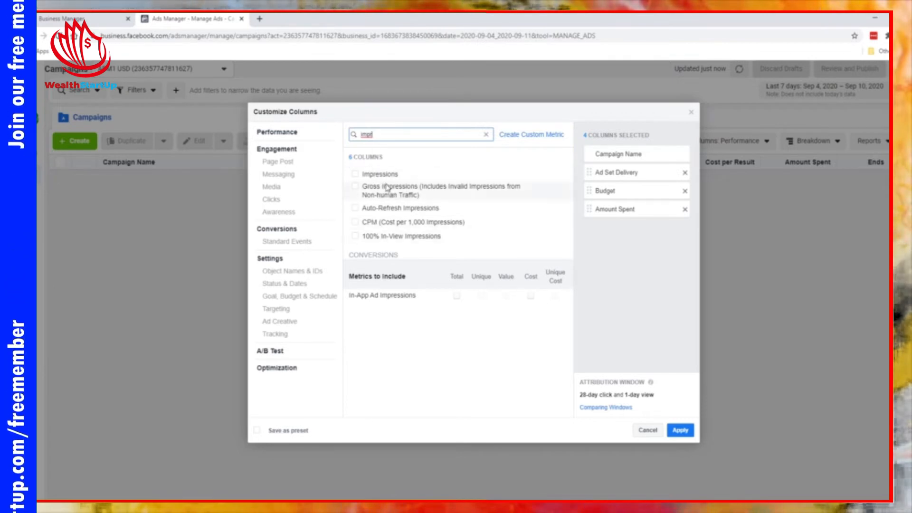
pyautogui.click(354, 175)
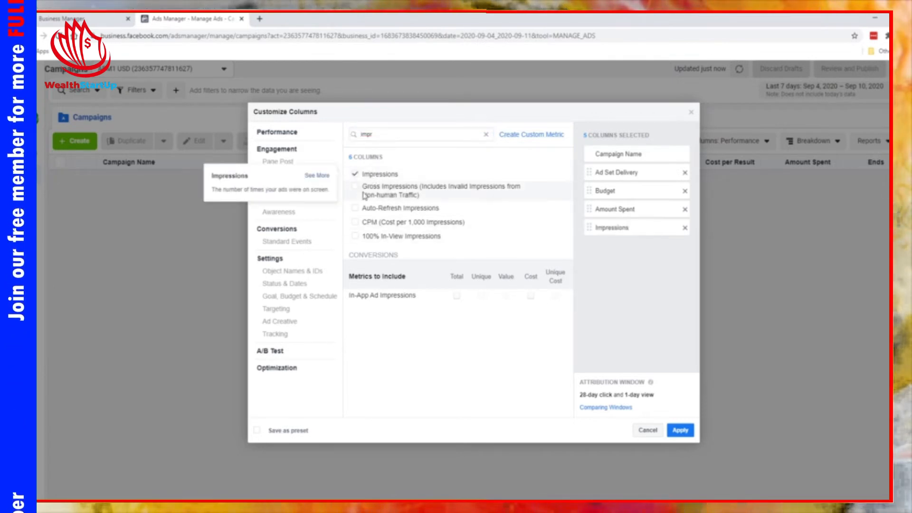
pyautogui.click(355, 223)
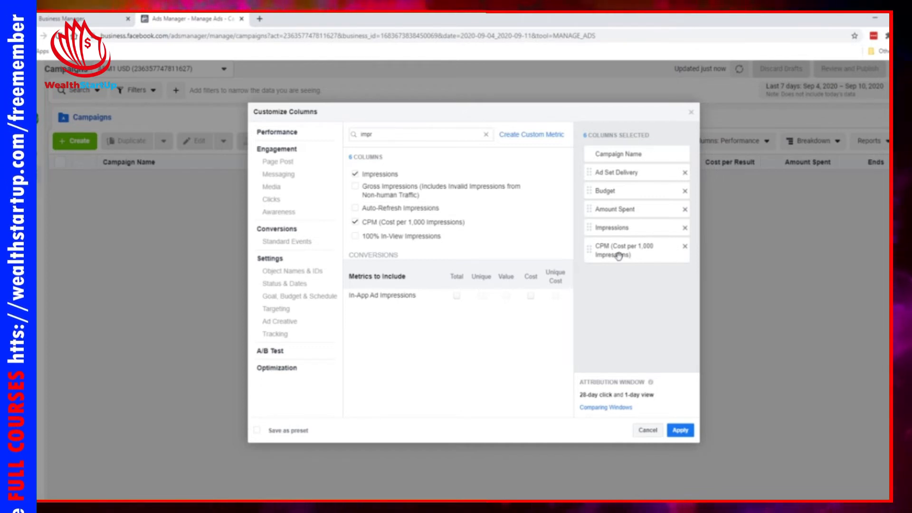
# Step: Search the available metrics for "reac" and add Reach to the selected columns
pyautogui.click(486, 134)
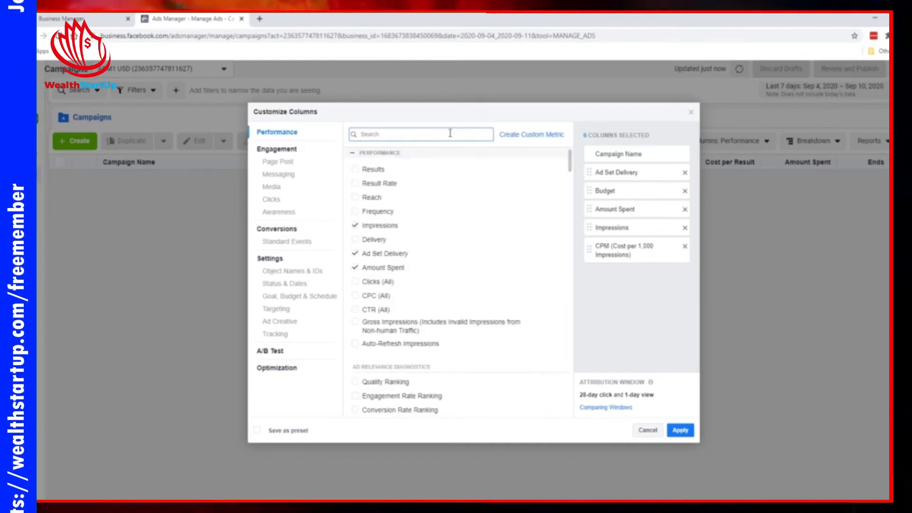
pyautogui.write('reac')
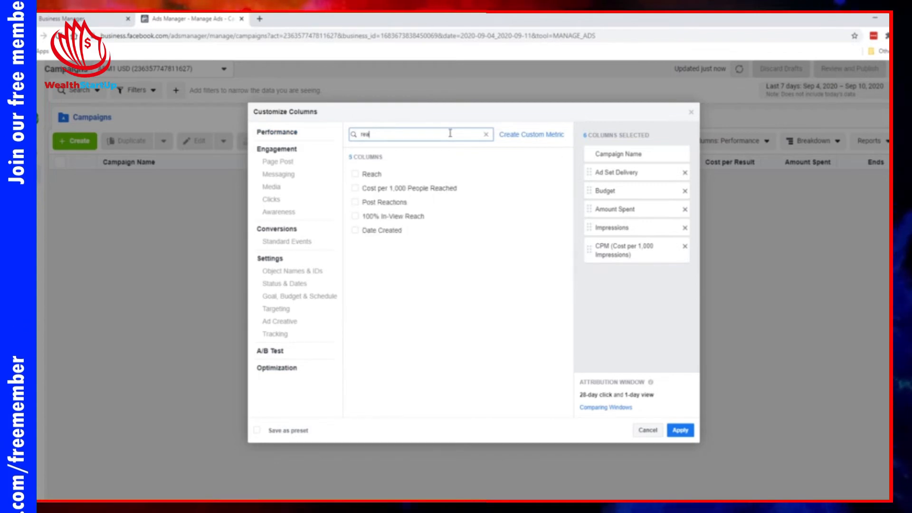
pyautogui.click(420, 174)
pyautogui.moveTo(602, 275); pyautogui.dragTo(620, 281)
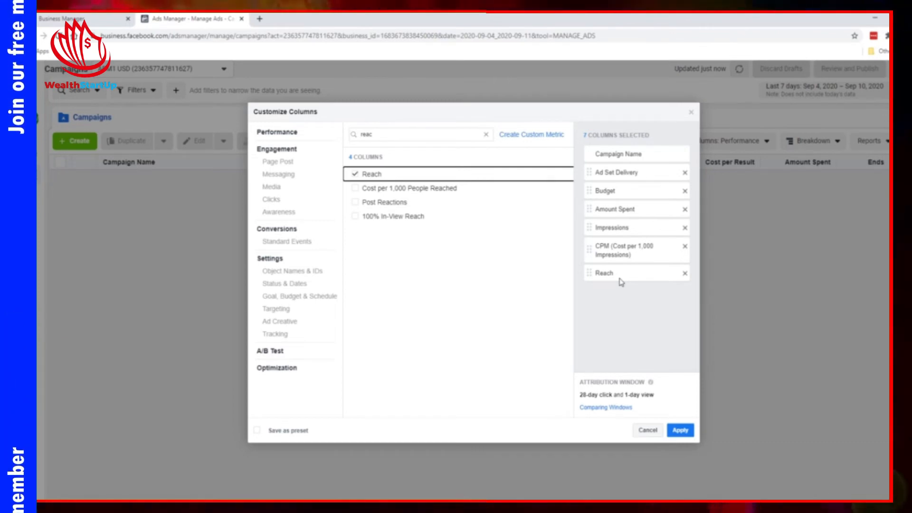
# Step: Move Reach above Impressions in the selected columns, and remove it from the selection
pyautogui.moveTo(620, 282); pyautogui.dragTo(611, 224)
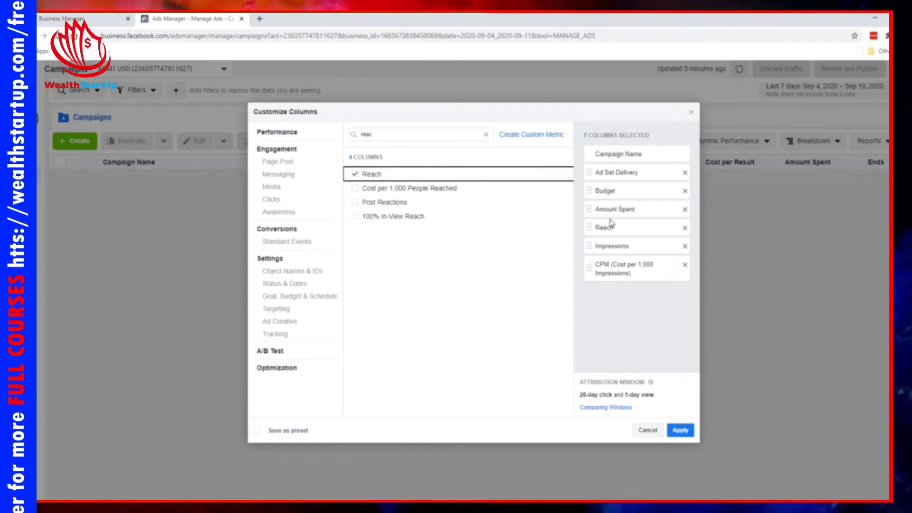
pyautogui.click(685, 228)
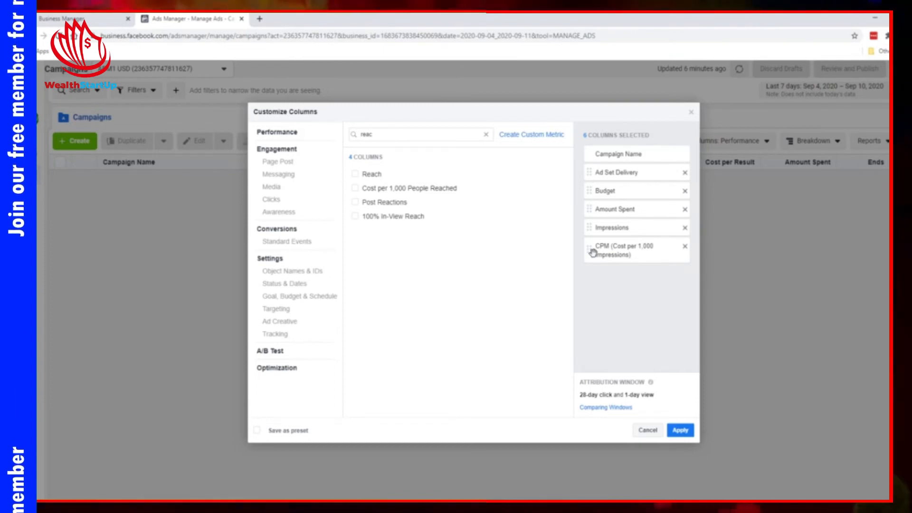
# Step: Search the available metrics for "link" and add Link Clicks and CPC (Cost per Link Click) to the selected columns
pyautogui.click(486, 134)
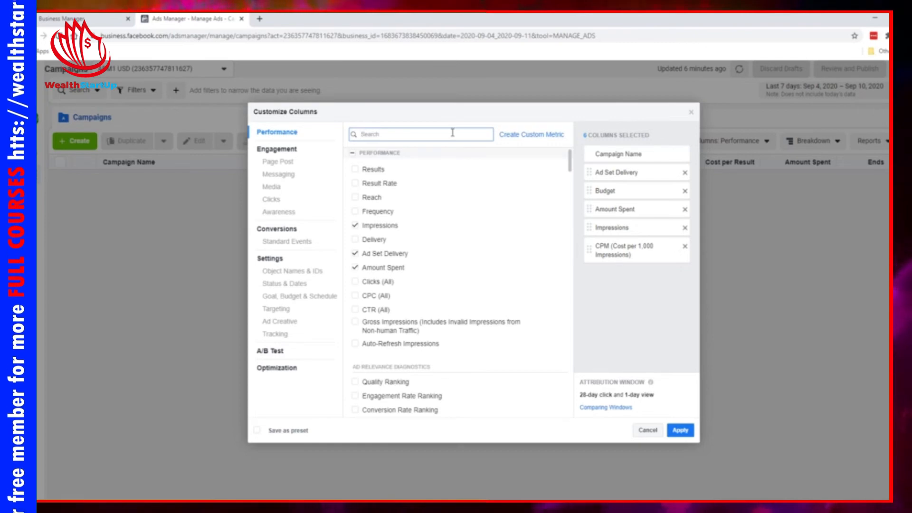
pyautogui.write('link')
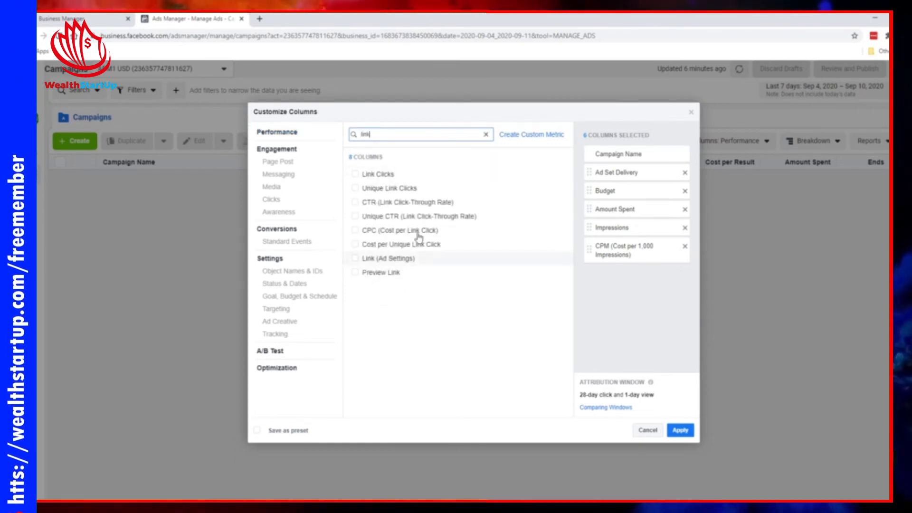
pyautogui.click(380, 175)
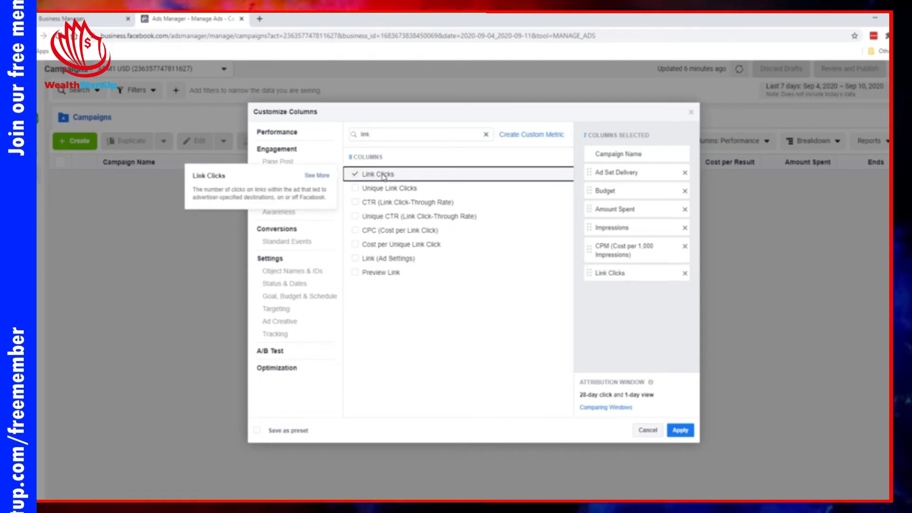
pyautogui.click(378, 234)
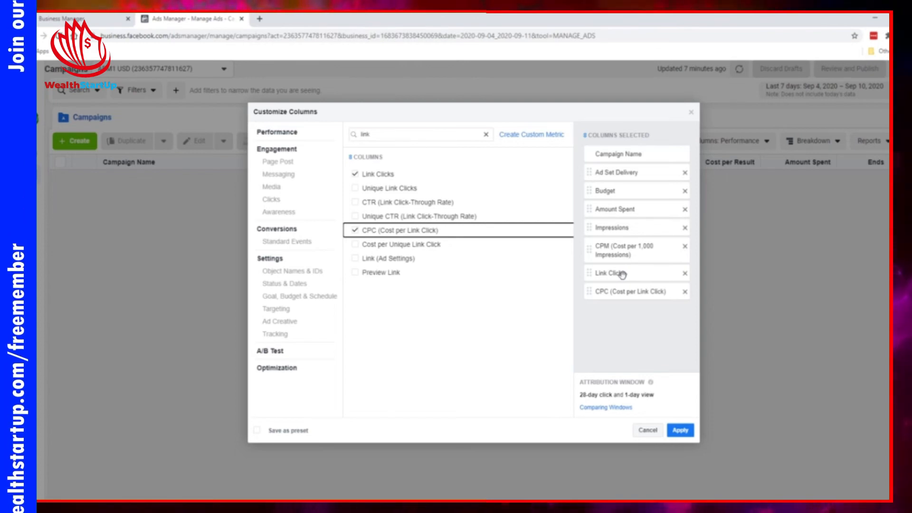
# Step: Search the available metrics for "ctr" and add CTR (Link Click-Through Rate) and CTR (All) to the selected columns
pyautogui.click(486, 137)
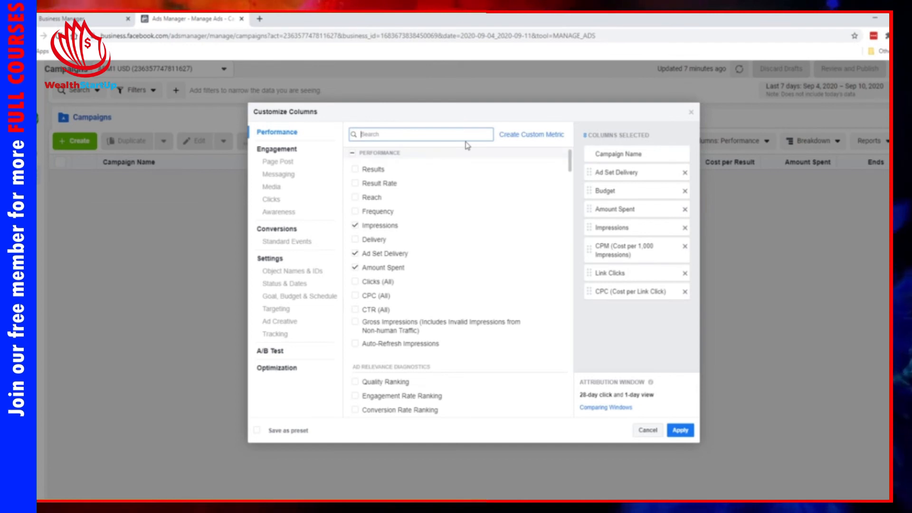
pyautogui.write('ctr')
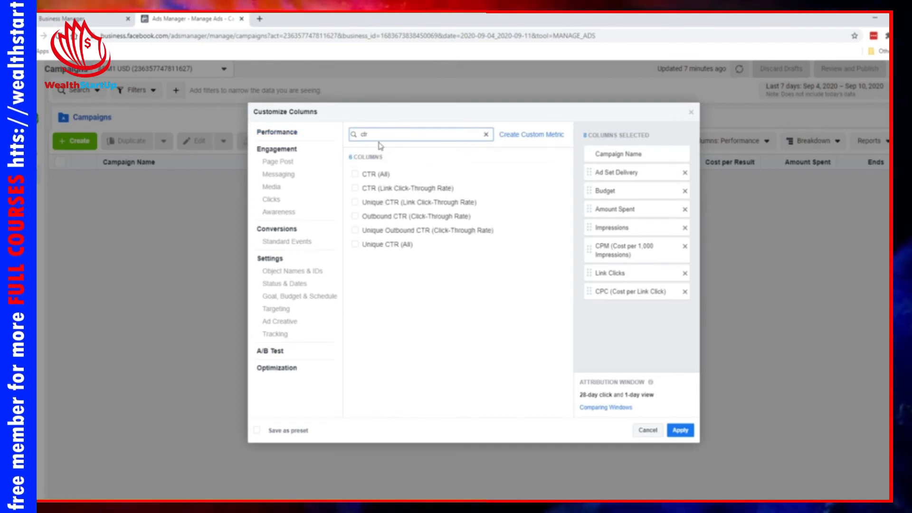
pyautogui.click(401, 189)
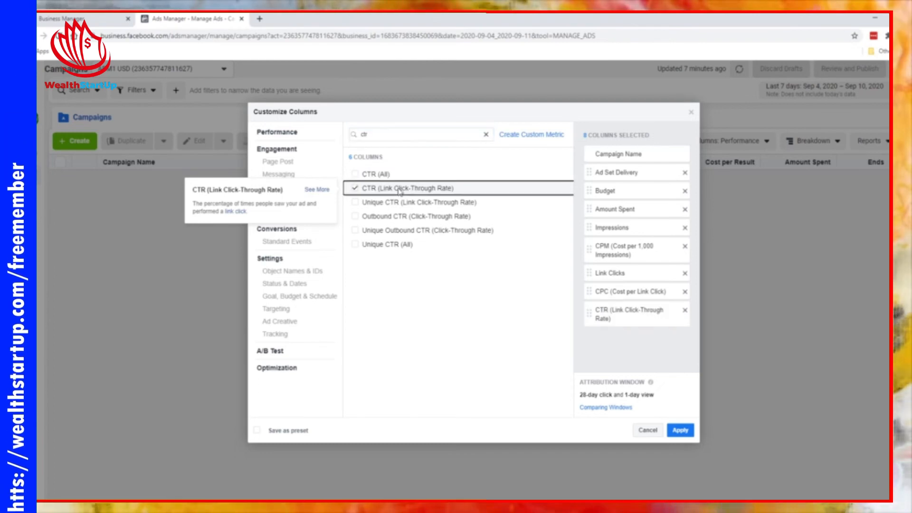
pyautogui.click(381, 176)
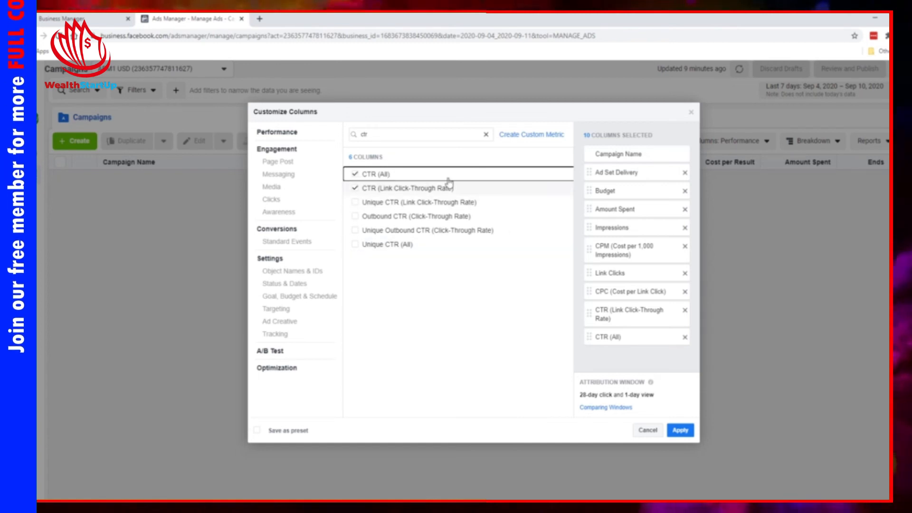
# Step: Search the available metrics for "lead" and add the total and the cost of Leads to the selected columns
pyautogui.tripleClick(428, 134)
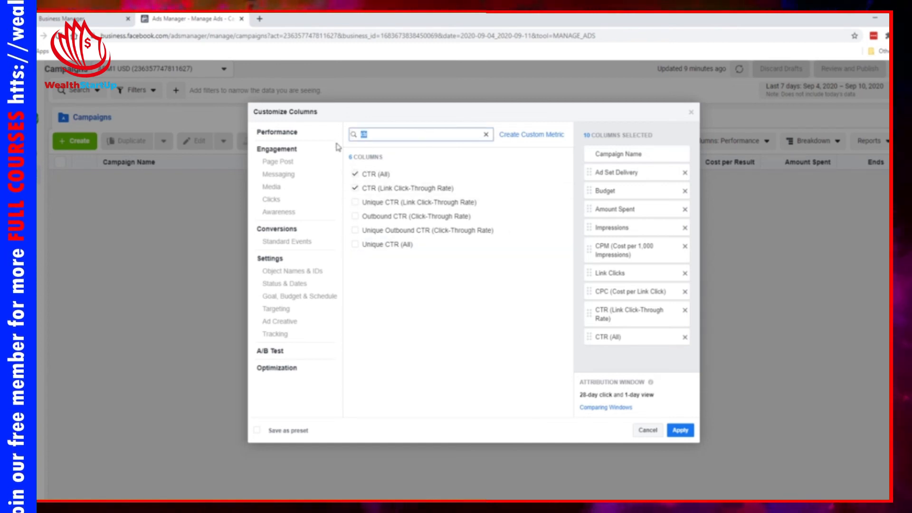
pyautogui.press('BackSpace')
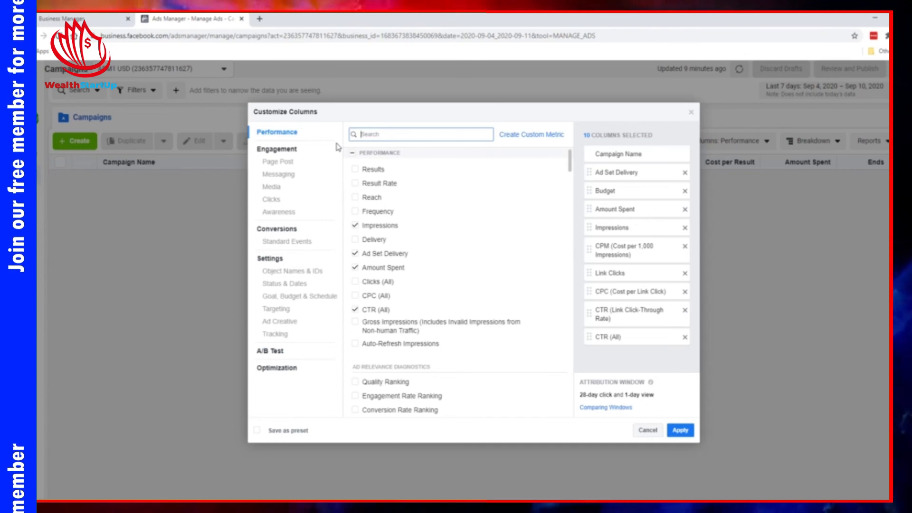
pyautogui.write('lead')
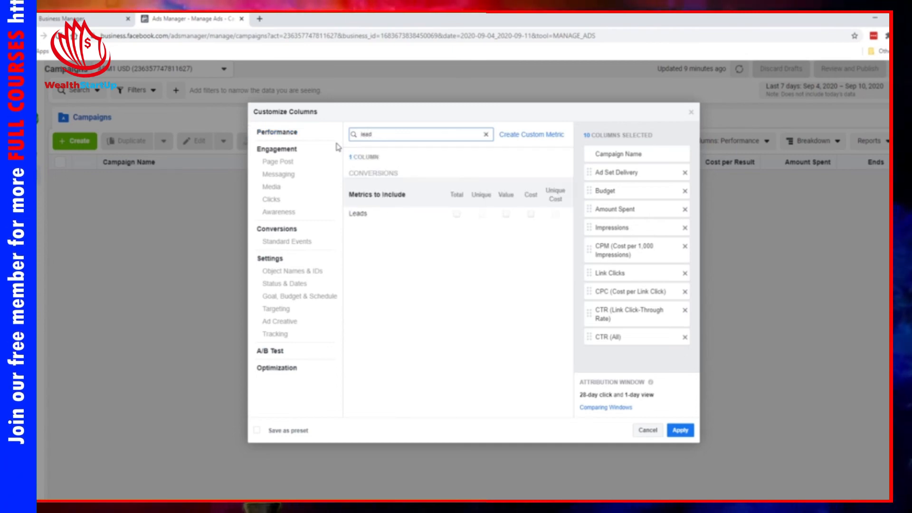
pyautogui.click(456, 215)
pyautogui.click(531, 214)
# Step: Exclude the Website Leads, Offline Leads and On-Facebook Leads breakdowns from the selected Leads column
pyautogui.scroll(-3, 617, 238)
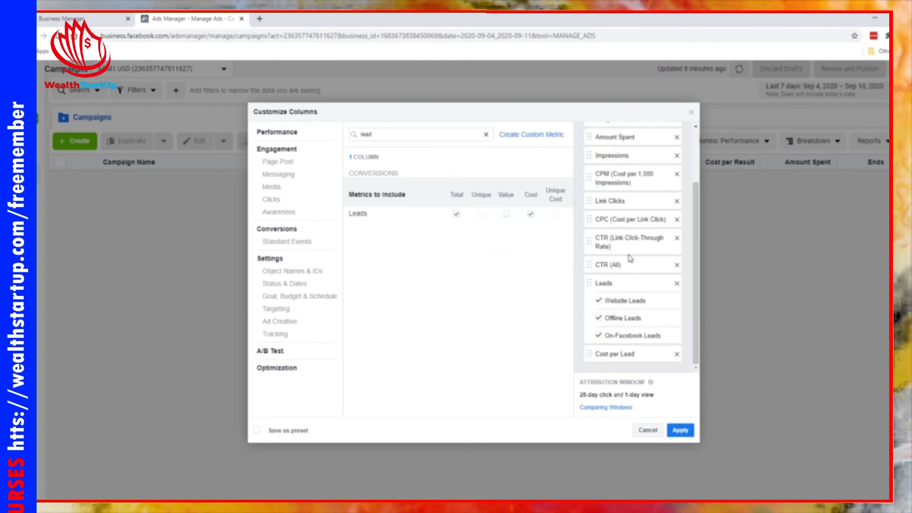
pyautogui.click(599, 301)
pyautogui.click(599, 318)
pyautogui.click(599, 336)
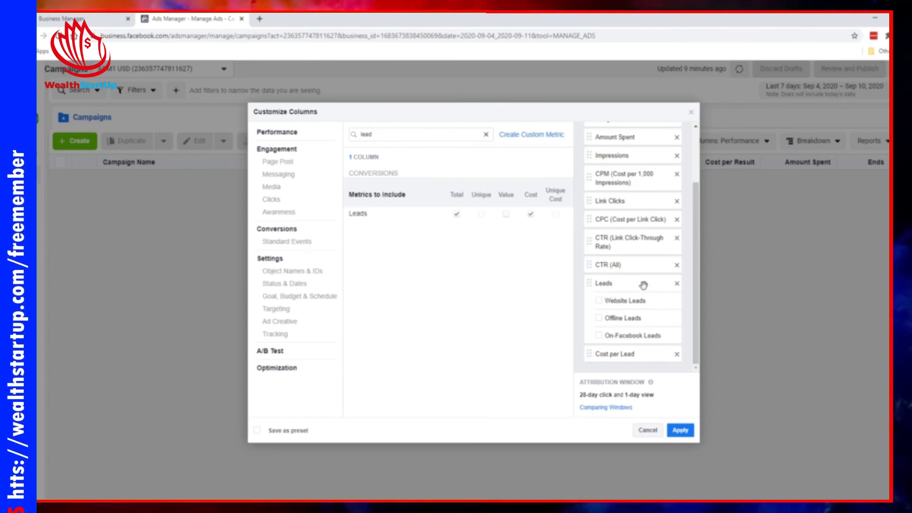
# Step: Review the complete list of selected columns from Campaign Name to Cost per Lead
pyautogui.scroll(2, 635, 266)
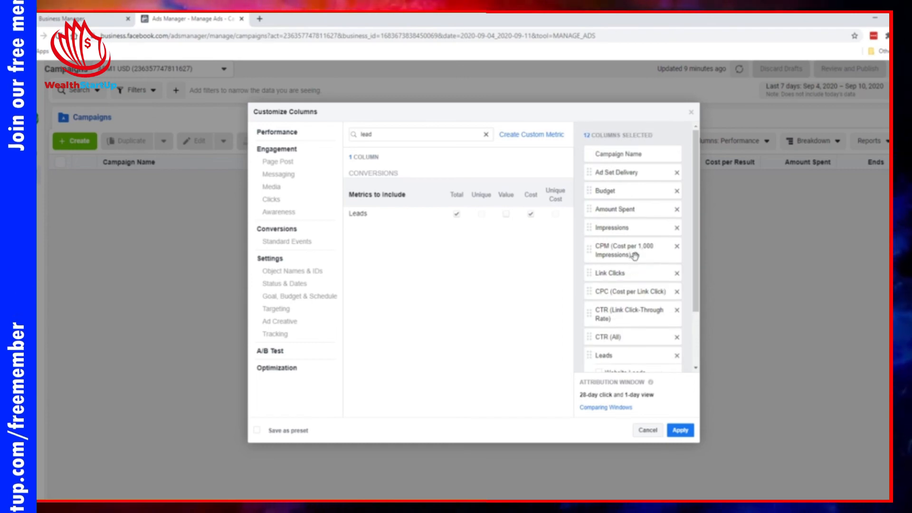
pyautogui.scroll(-3, 636, 259)
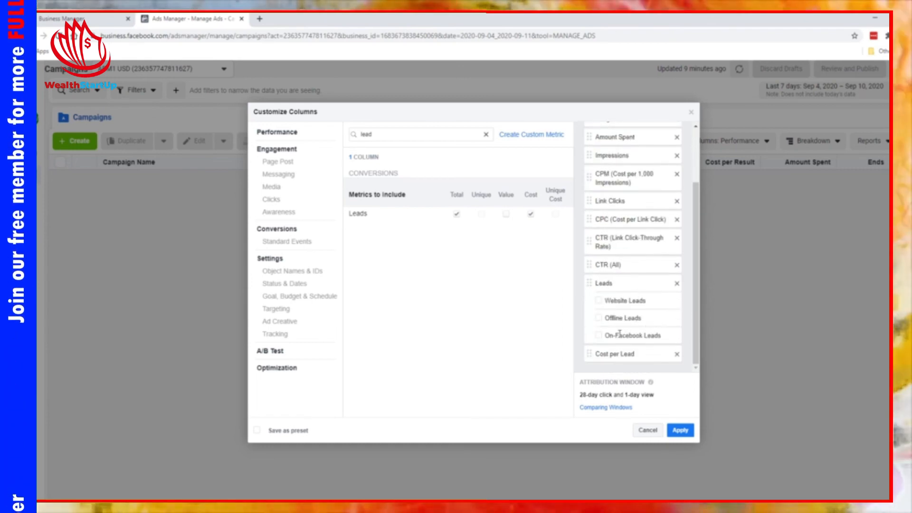
pyautogui.scroll(3, 647, 263)
pyautogui.scroll(-3, 622, 245)
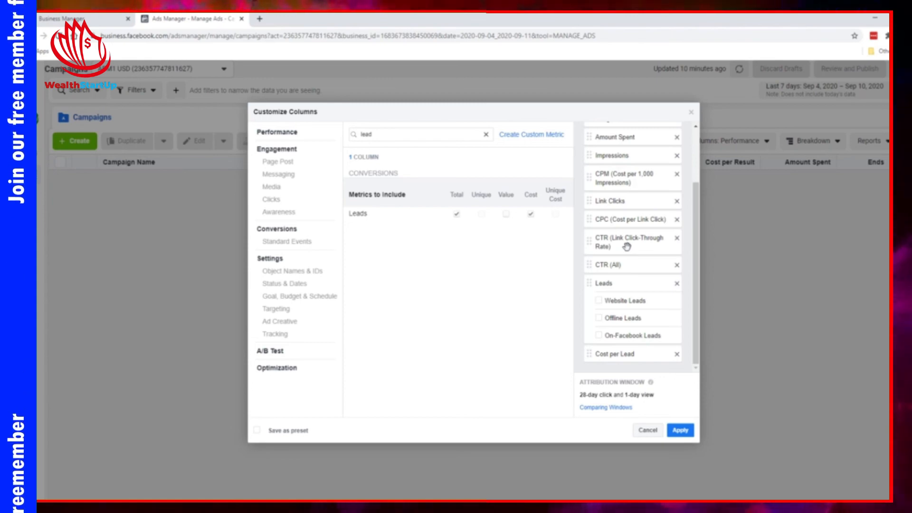
pyautogui.scroll(3, 634, 214)
pyautogui.scroll(-3, 636, 209)
pyautogui.scroll(3, 632, 212)
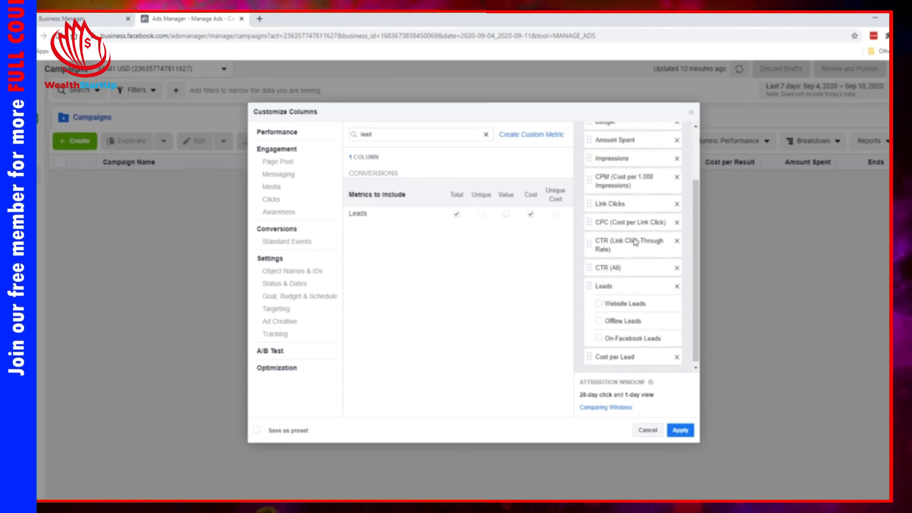
pyautogui.scroll(-3, 625, 190)
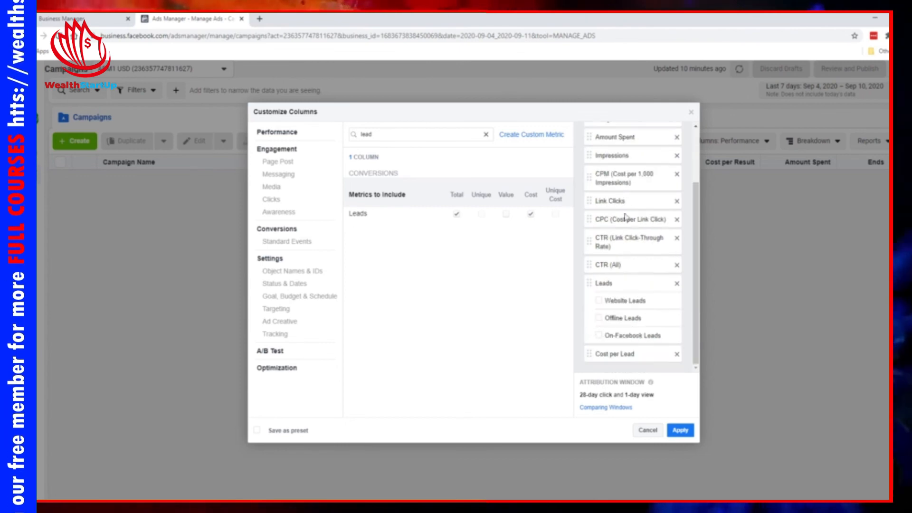
pyautogui.scroll(3, 627, 279)
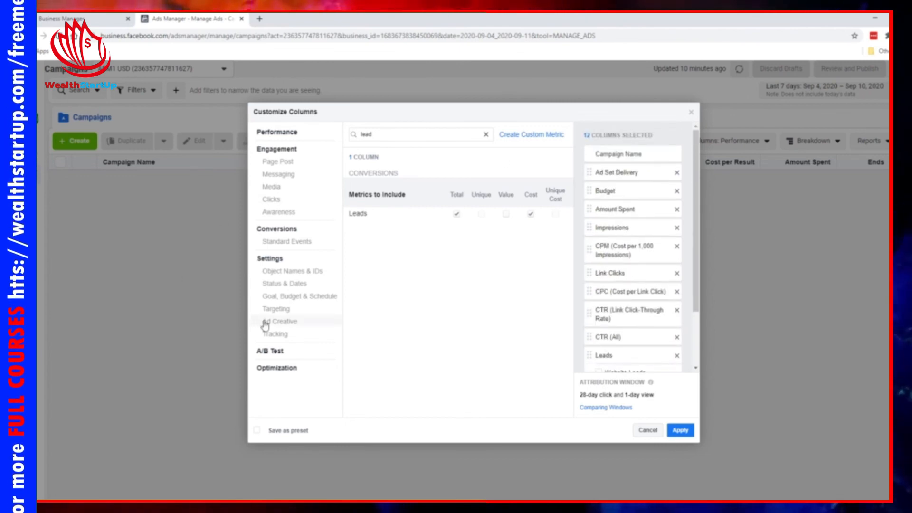
pyautogui.scroll(-1, 634, 210)
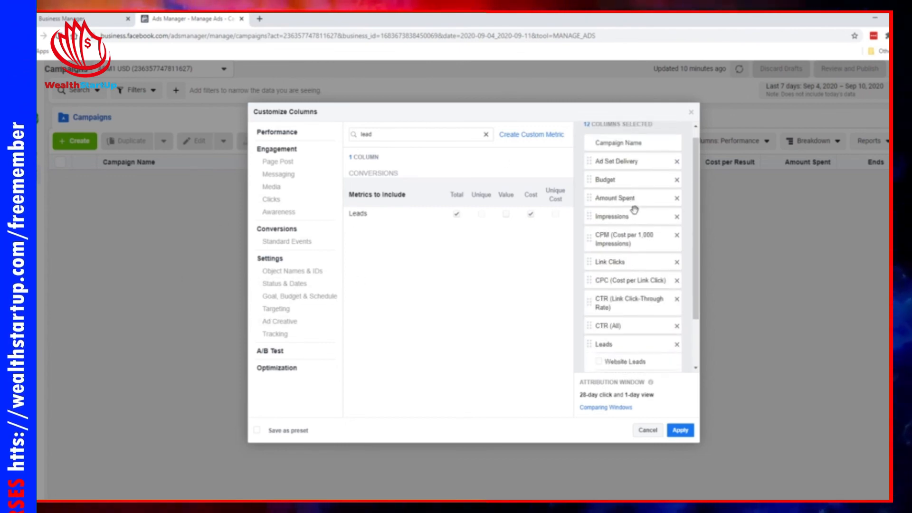
pyautogui.scroll(-2, 635, 210)
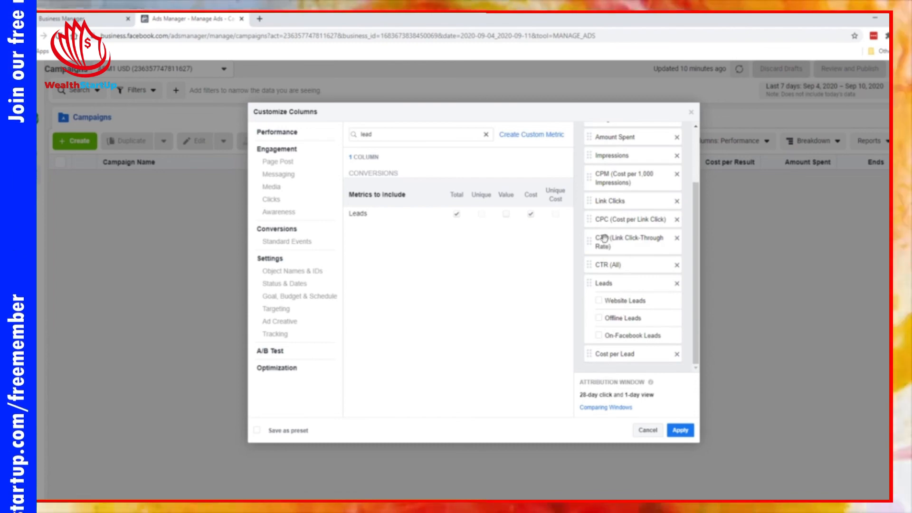
pyautogui.scroll(3, 604, 238)
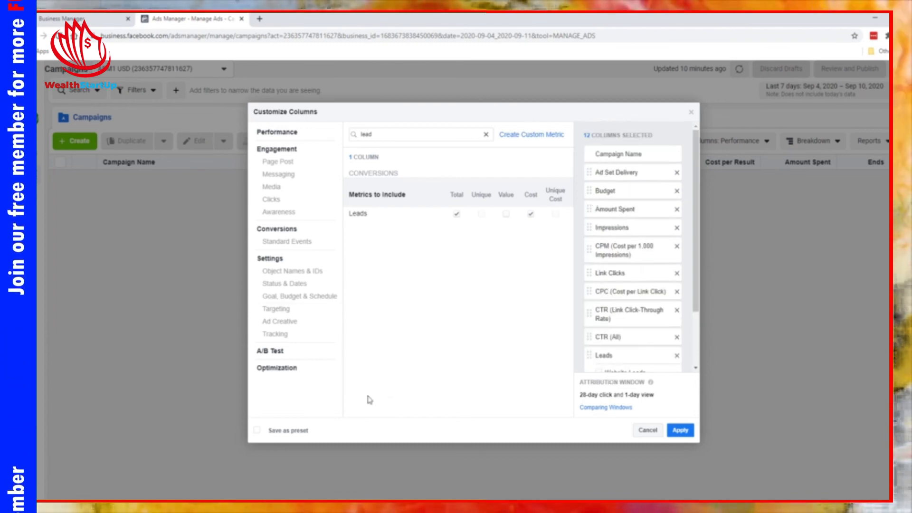
# Step: Save the column selection as a preset named "Lead Gen" and apply it to the campaigns table
pyautogui.click(292, 431)
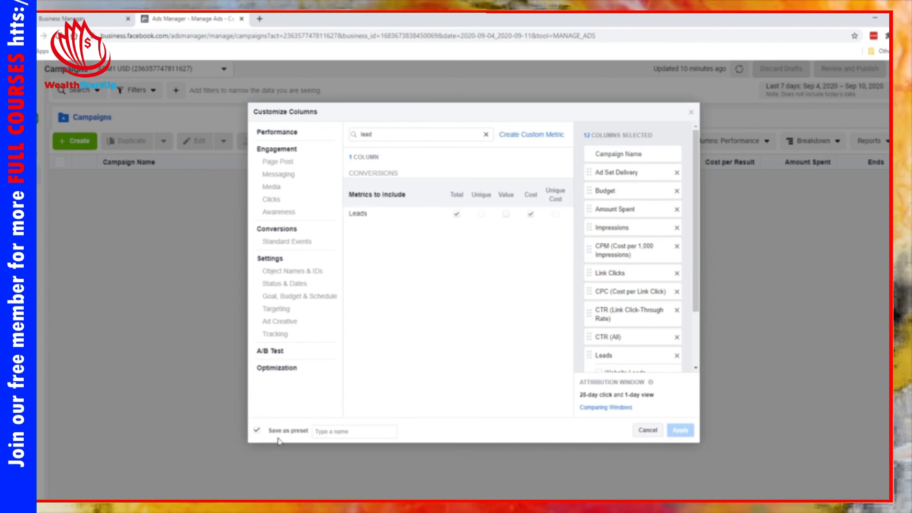
pyautogui.click(337, 432)
pyautogui.write('Lead Gen')
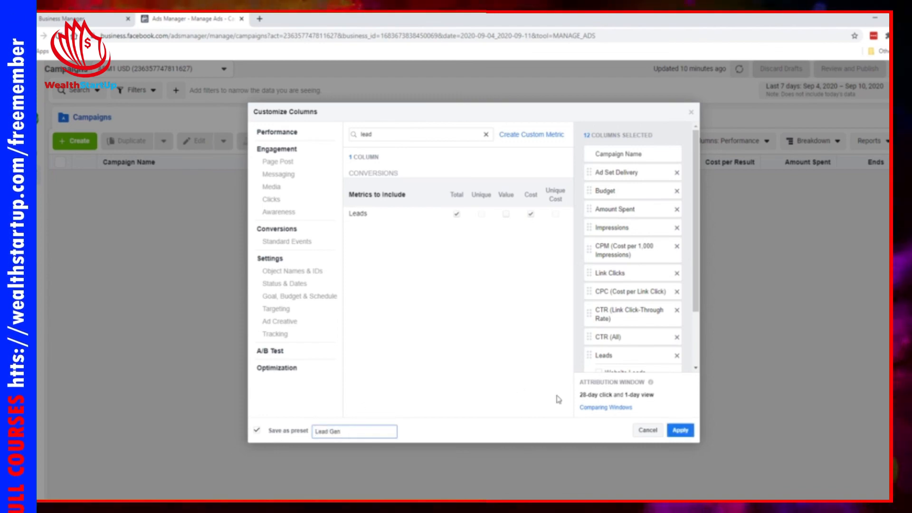
pyautogui.scroll(-3, 610, 332)
pyautogui.click(679, 430)
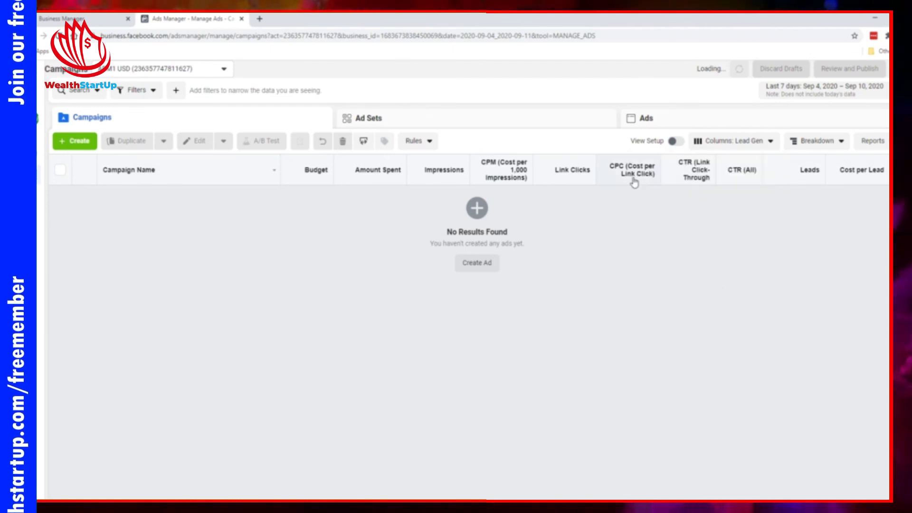
# Step: Set the Lead Gen column preset as the default for the campaigns table
pyautogui.moveTo(694, 182)
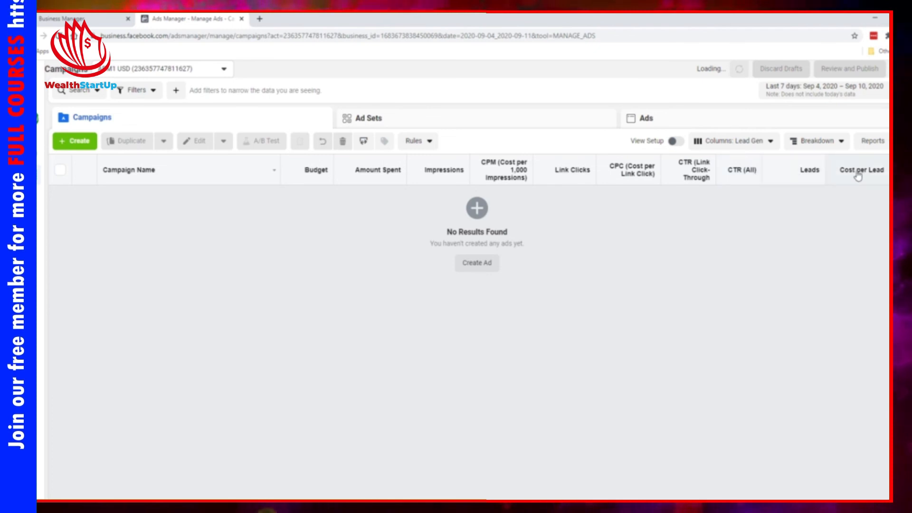
pyautogui.click(749, 143)
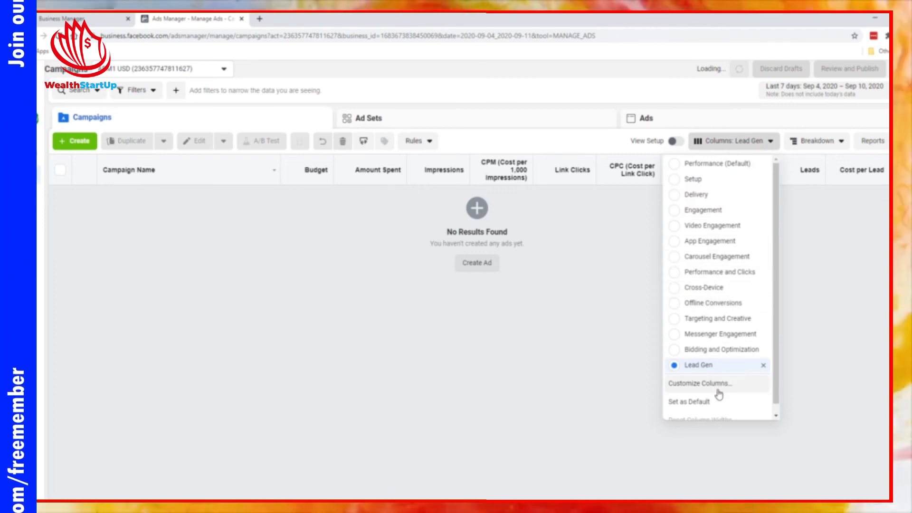
pyautogui.scroll(-1, 717, 394)
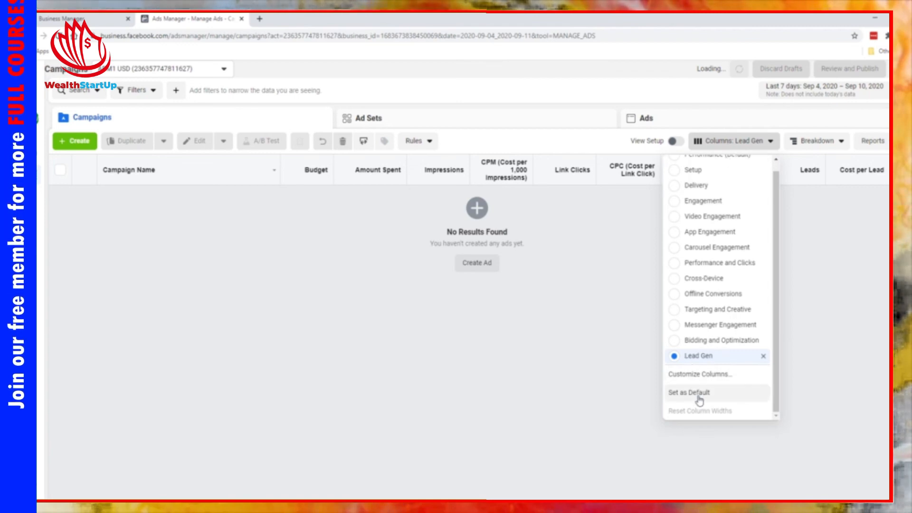
pyautogui.click(699, 398)
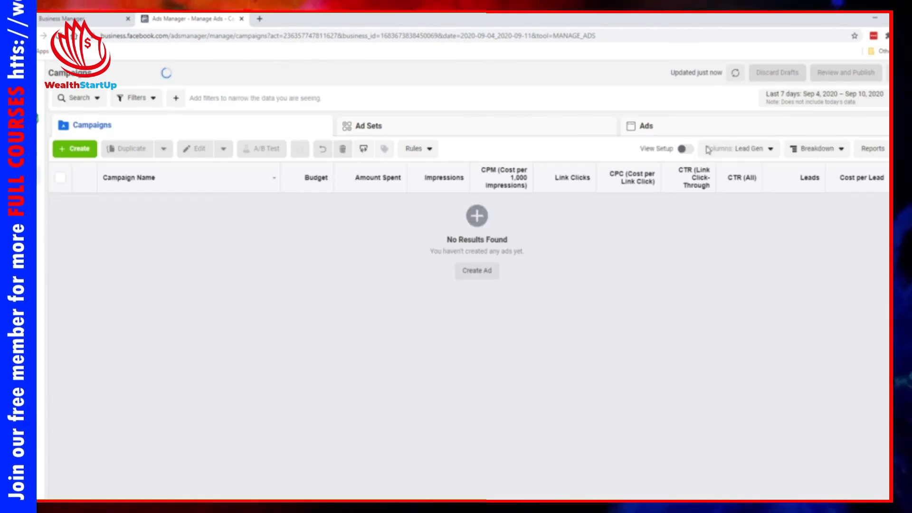
# Step: Switch the campaigns table to the Performance column preset and back to Lead Gen
pyautogui.click(758, 150)
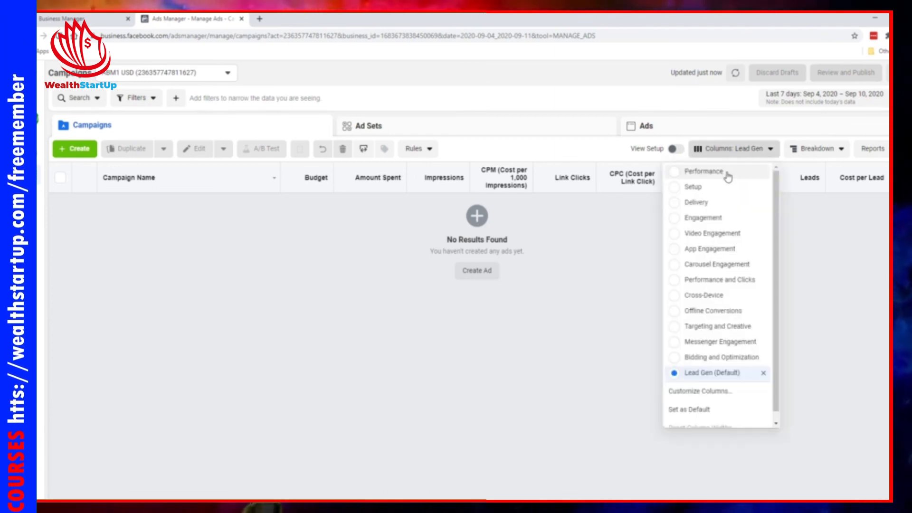
pyautogui.click(727, 175)
pyautogui.click(730, 153)
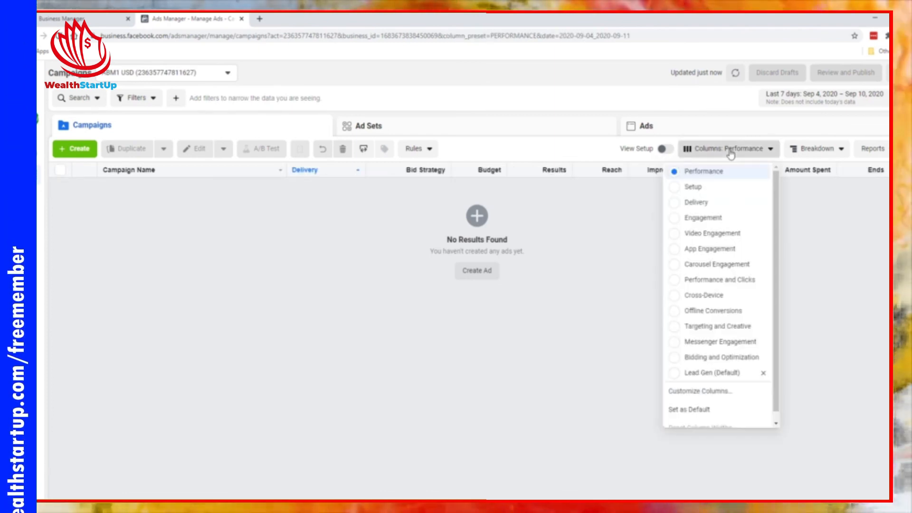
pyautogui.scroll(-1, 706, 361)
pyautogui.click(708, 364)
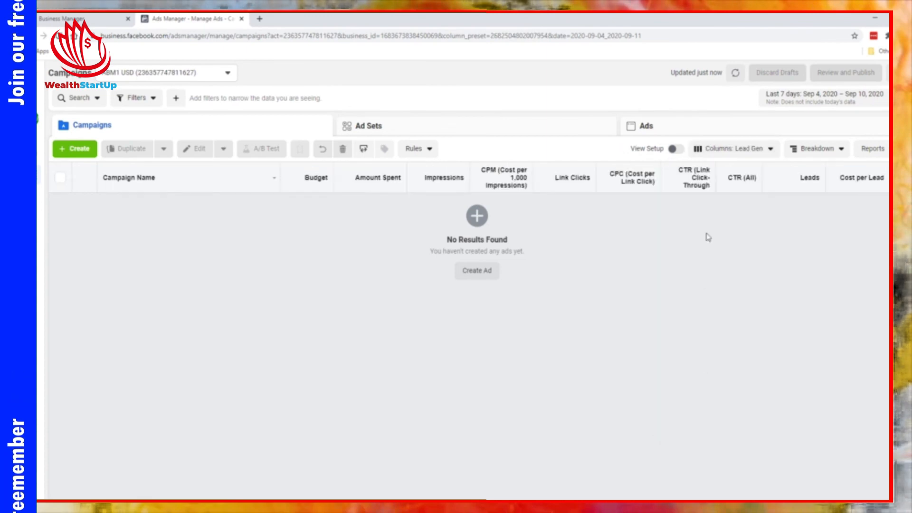
# Step: Open the Lead Gen preset's column customization, review its selected columns, and close it without changes
pyautogui.click(733, 155)
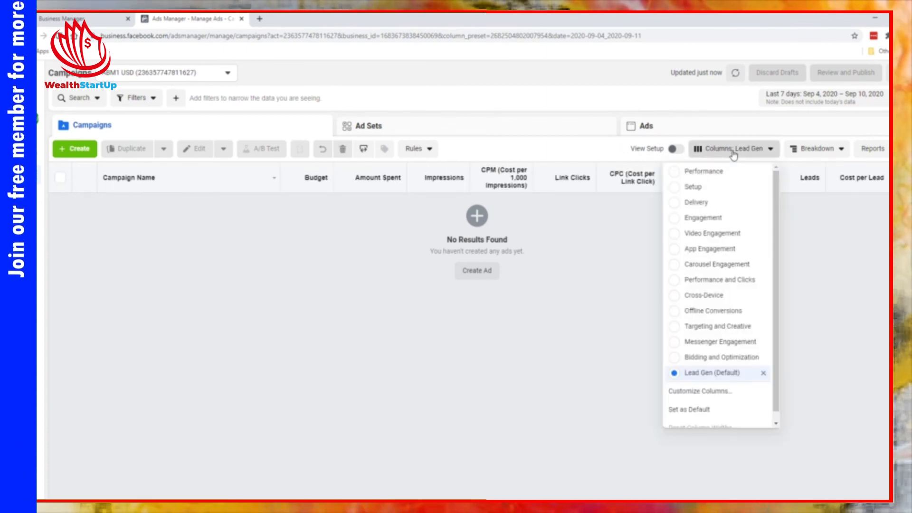
pyautogui.scroll(-1, 708, 342)
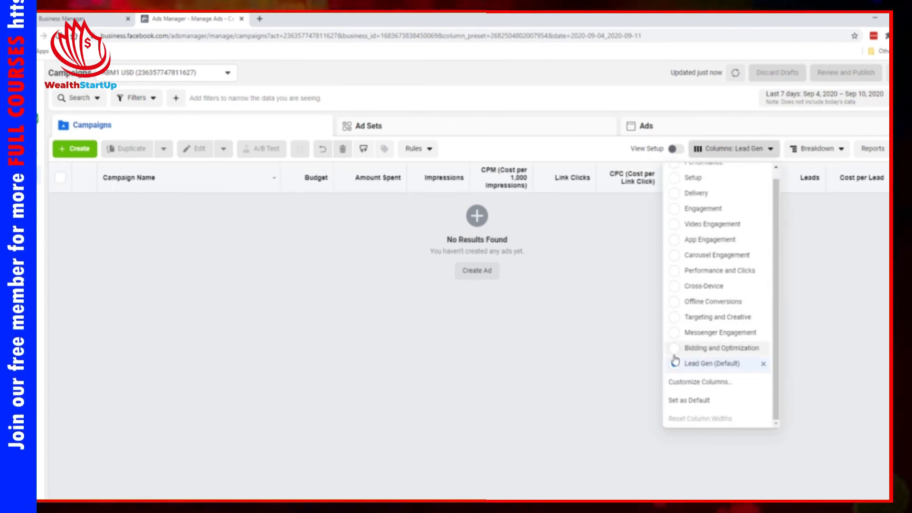
pyautogui.click(684, 381)
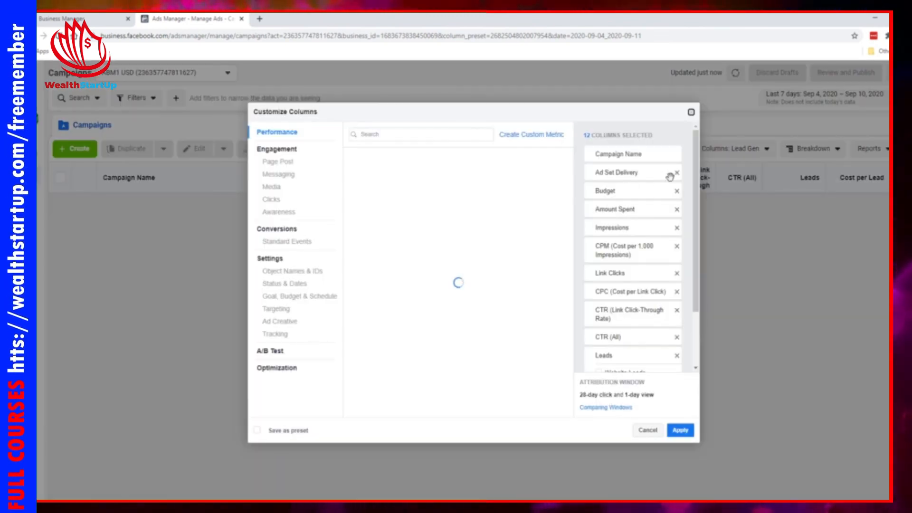
pyautogui.scroll(-2, 631, 256)
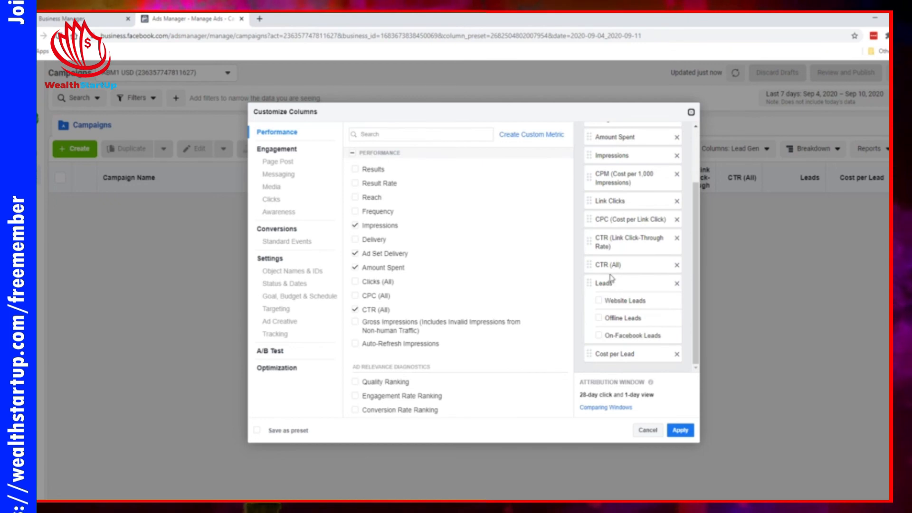
pyautogui.scroll(3, 622, 209)
pyautogui.scroll(-3, 641, 332)
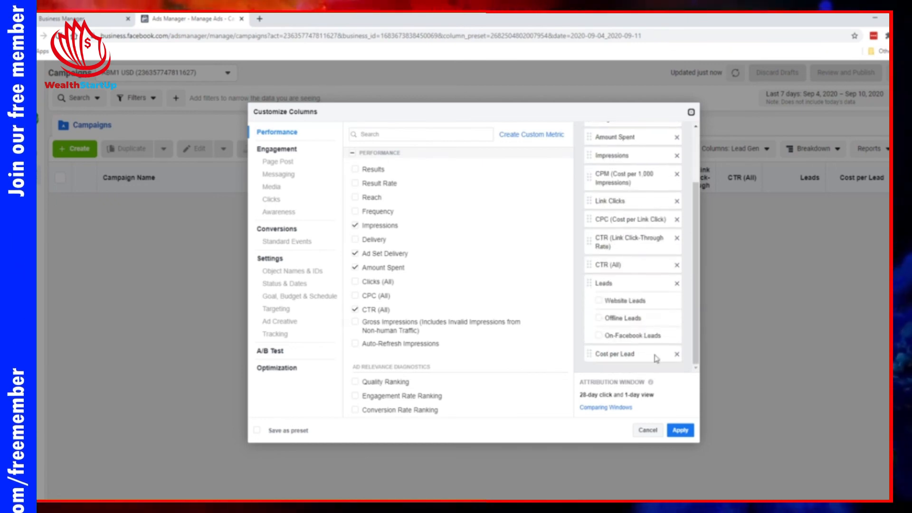
pyautogui.click(690, 115)
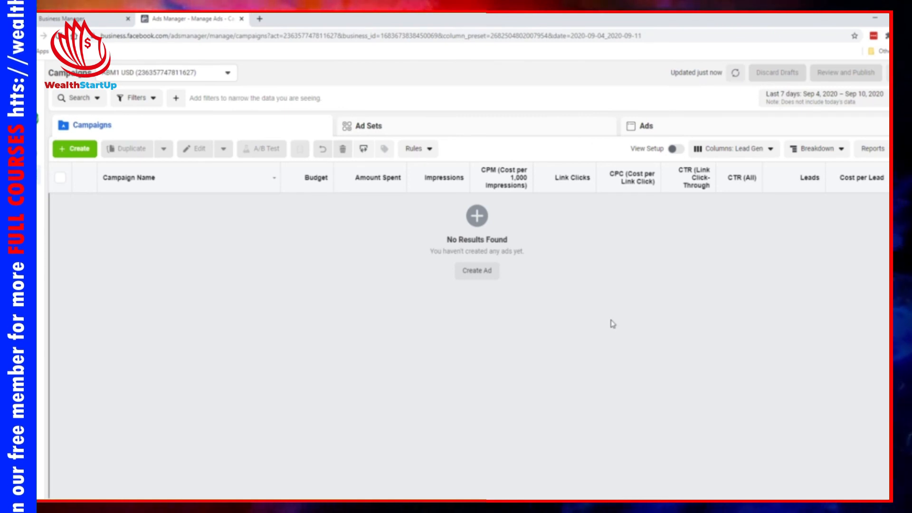